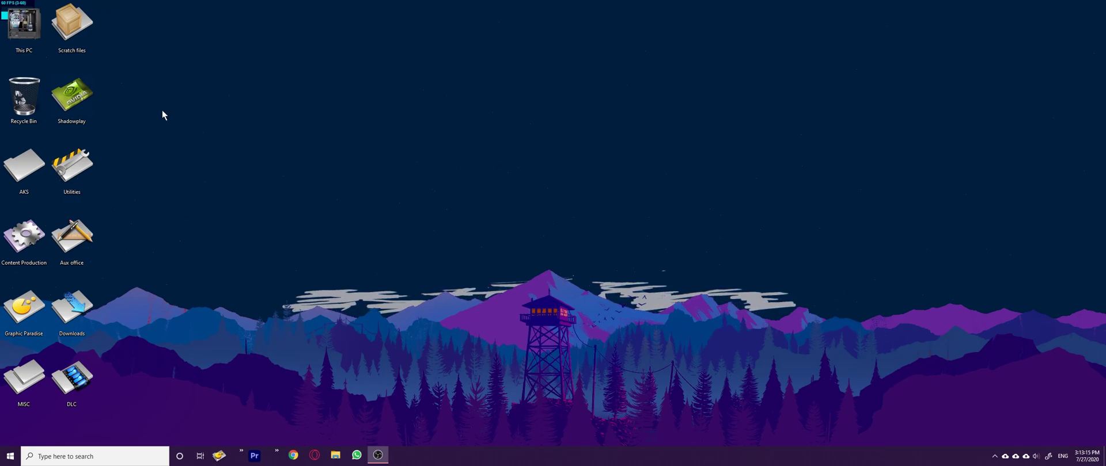
Open the Shadowplay Desktop folder and start playing Before.mp4
double_click(80, 113)
double_click(101, 53)
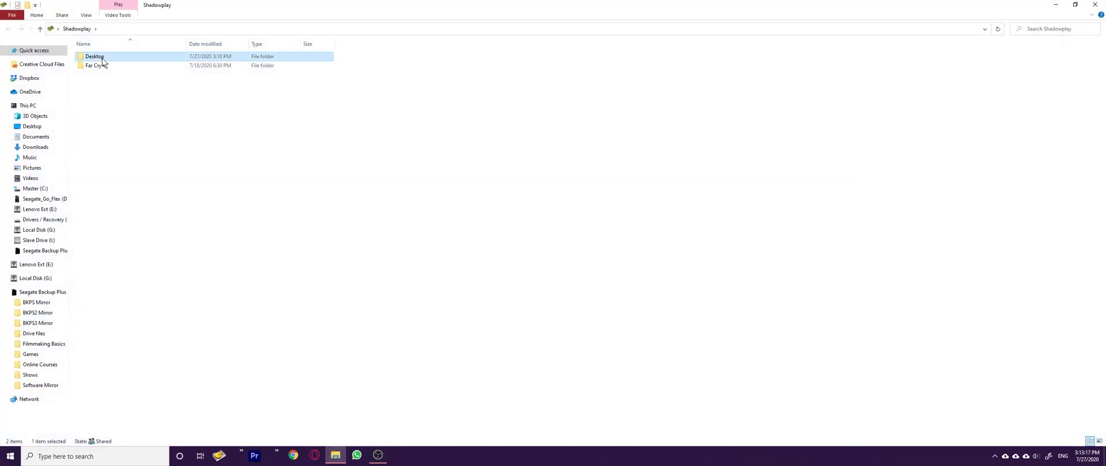
double_click(200, 17)
double_click(370, 51)
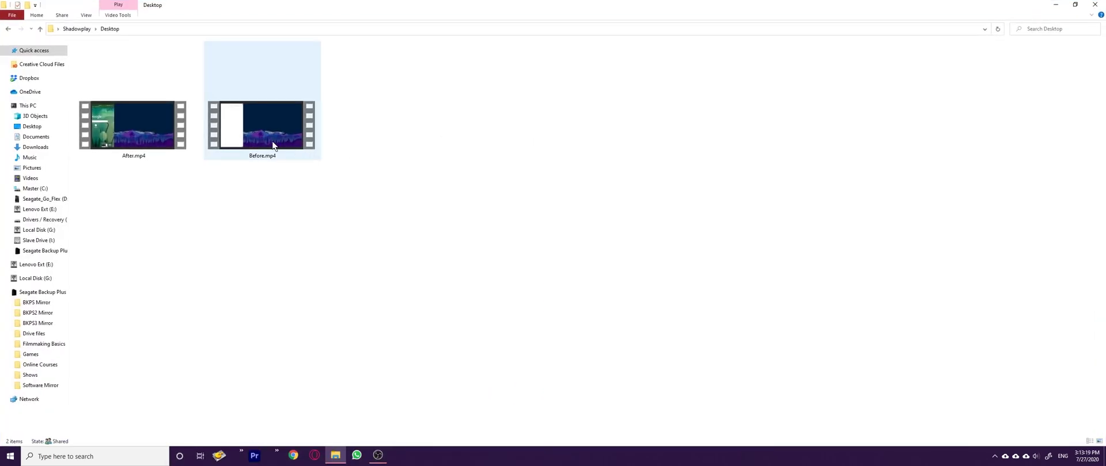
left_click(253, 148)
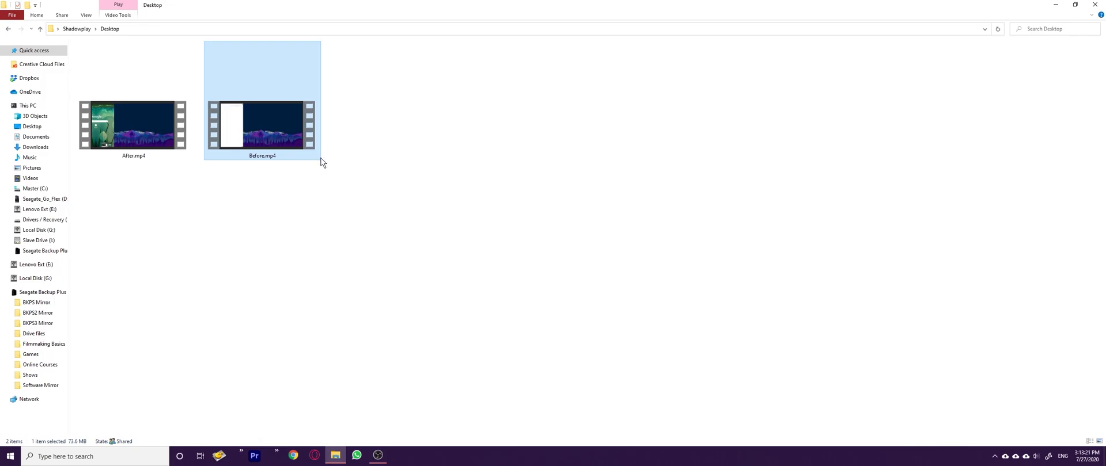
key("Return")
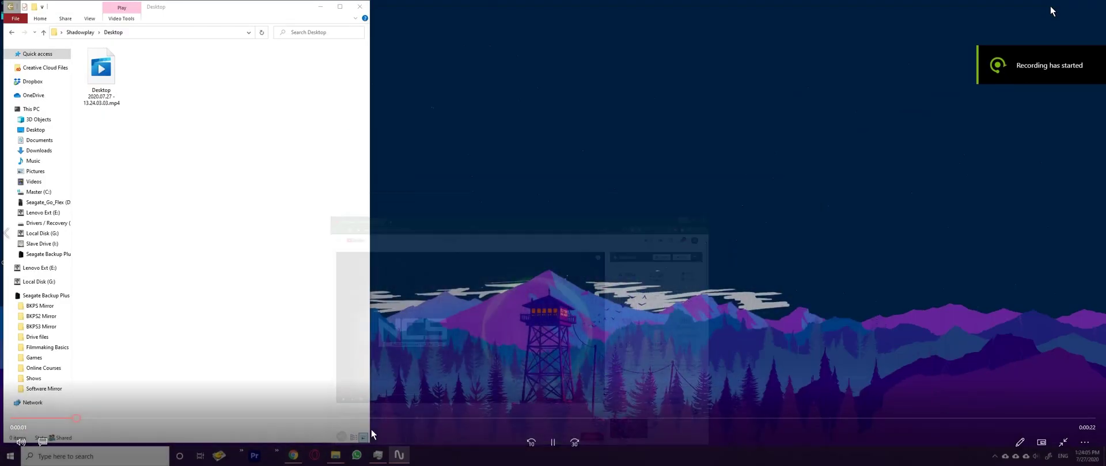
Keep the Microphone audio track and skip ahead to the YouTube part of Before.mp4
left_click(553, 443)
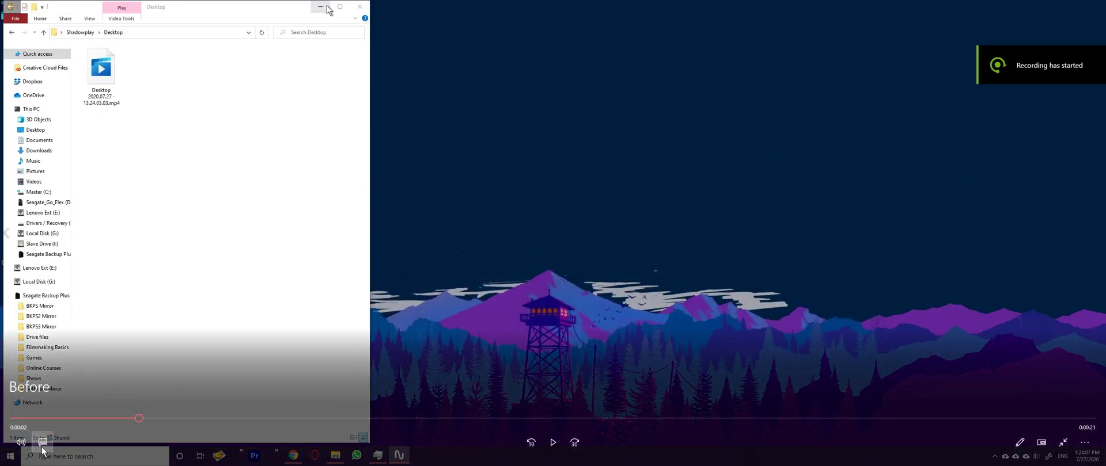
left_click(42, 443)
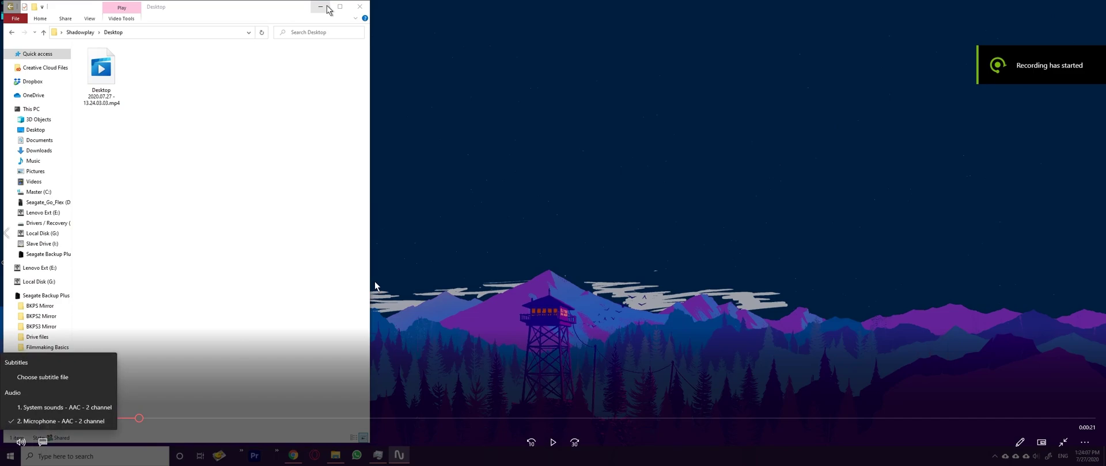
left_click(54, 422)
left_click(42, 442)
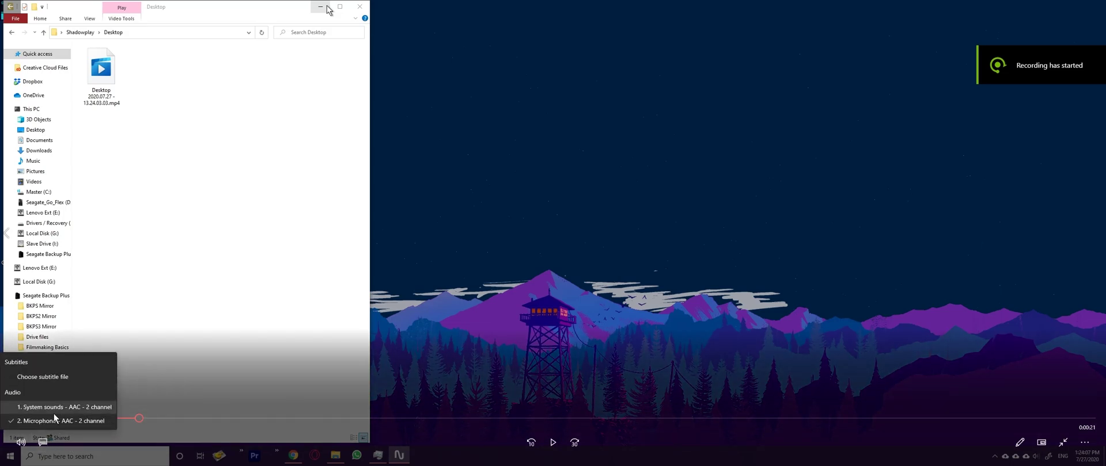
left_click(50, 424)
left_click_drag(426, 419, 541, 426)
left_click(552, 443)
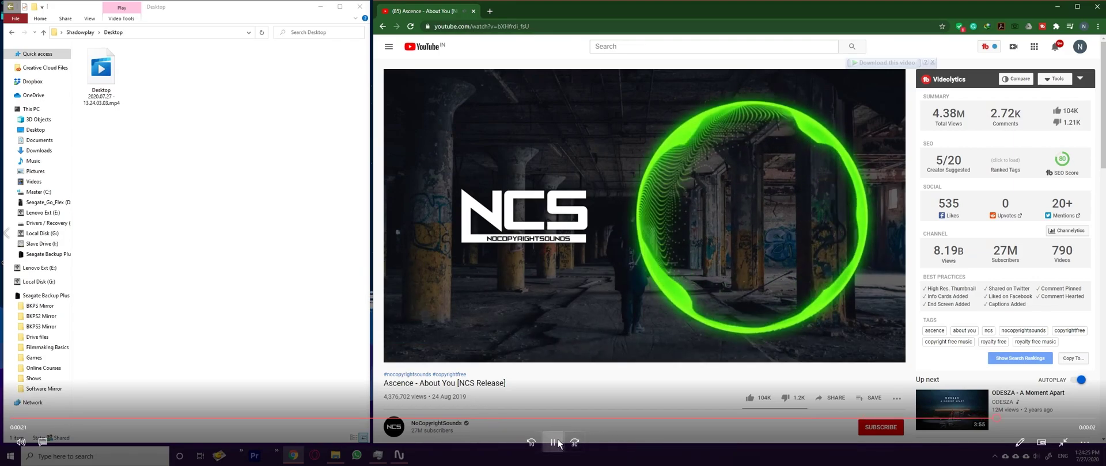
Rewind Before.mp4, choose another audio track, and resume playback from about 0:08
left_click(554, 443)
left_click_drag(554, 420, 68, 423)
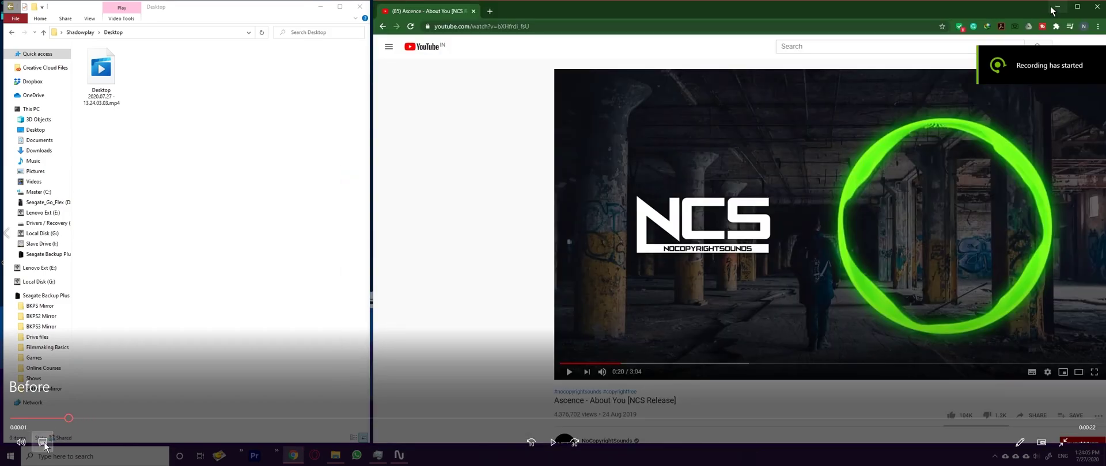
left_click(44, 444)
left_click(68, 417)
left_click(434, 420)
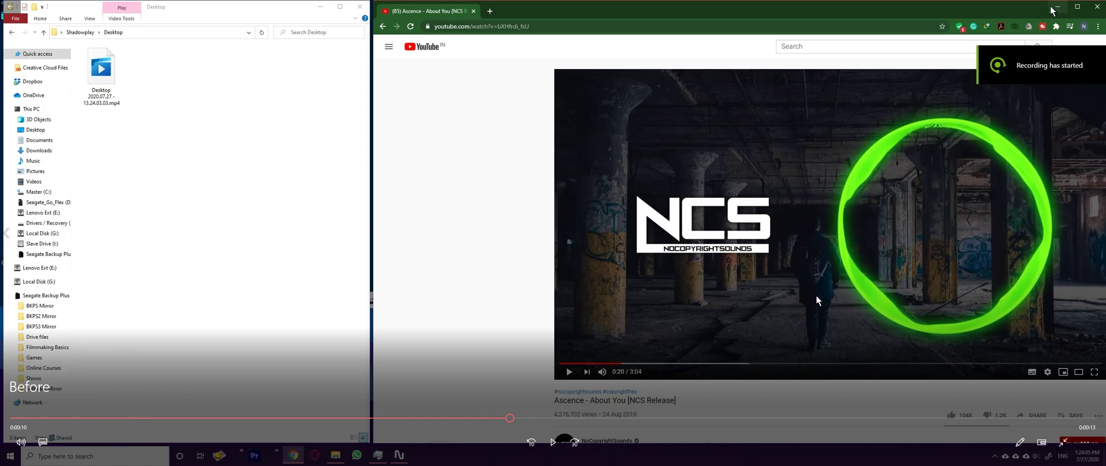
left_click(552, 442)
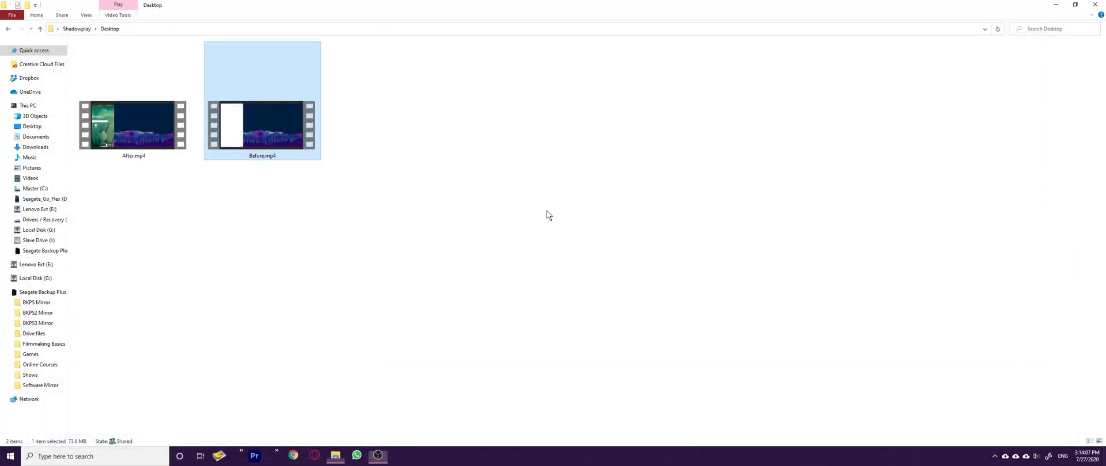
Refresh the folder, snap Explorer to the right half, and play After.mp4
right_click(546, 212)
left_click(569, 246)
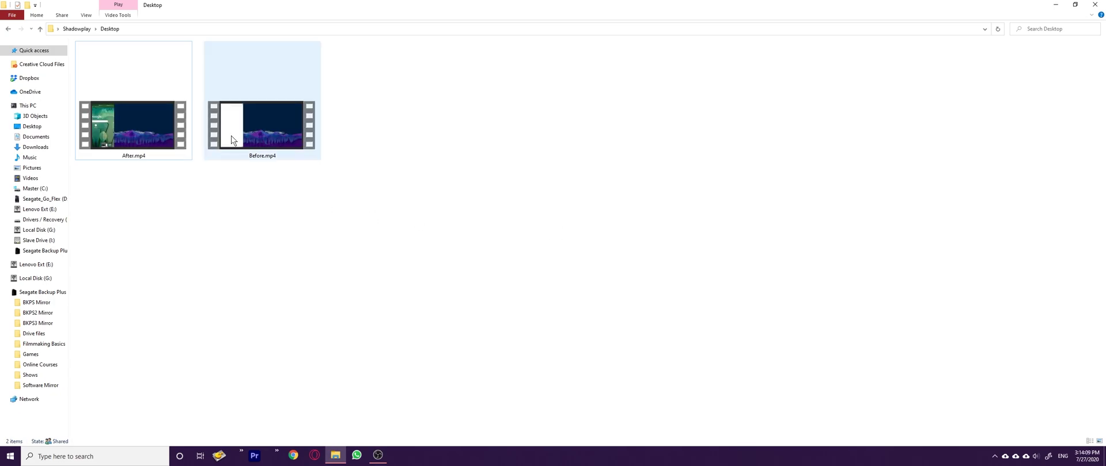
left_click(190, 126)
key("super+Right")
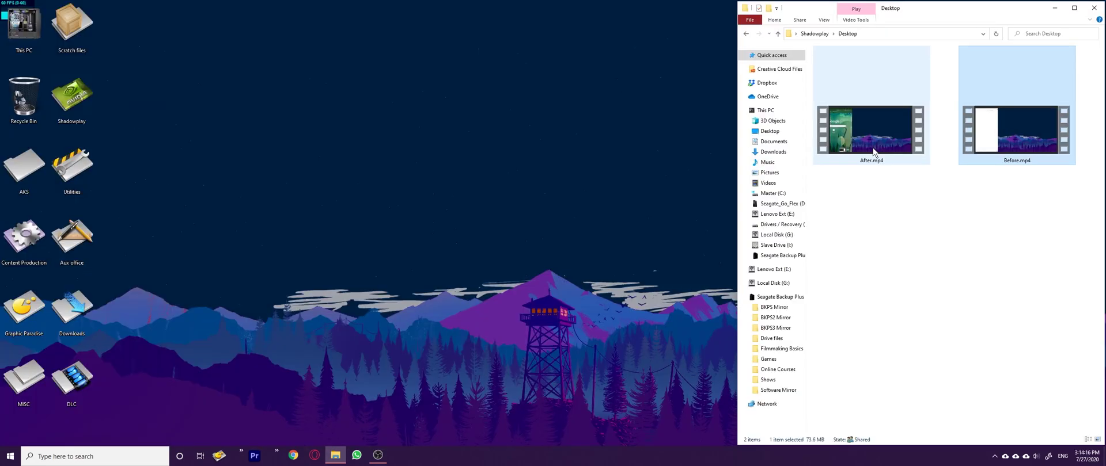
double_click(895, 146)
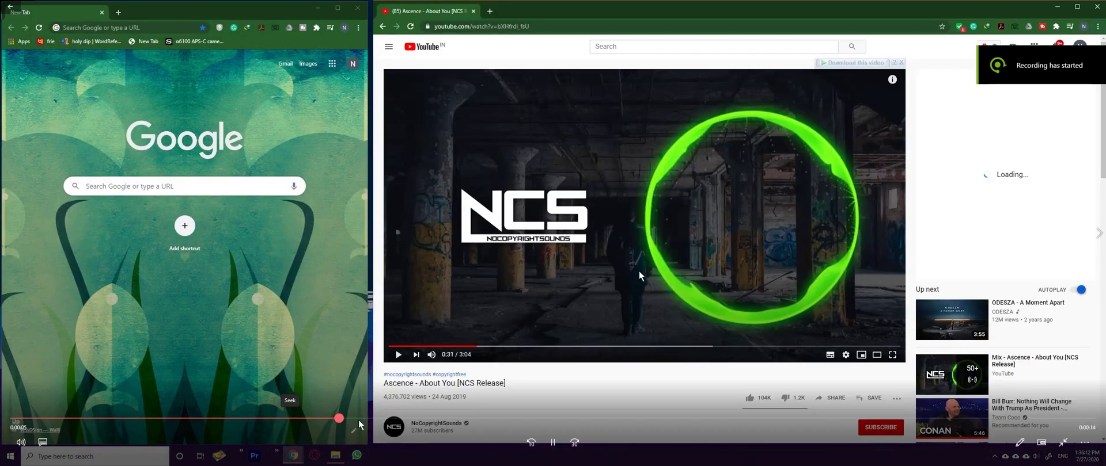
Scrub After.mp4 ahead to the Chrome and YouTube part, then replay from about 0:07
left_click_drag(358, 419, 611, 427)
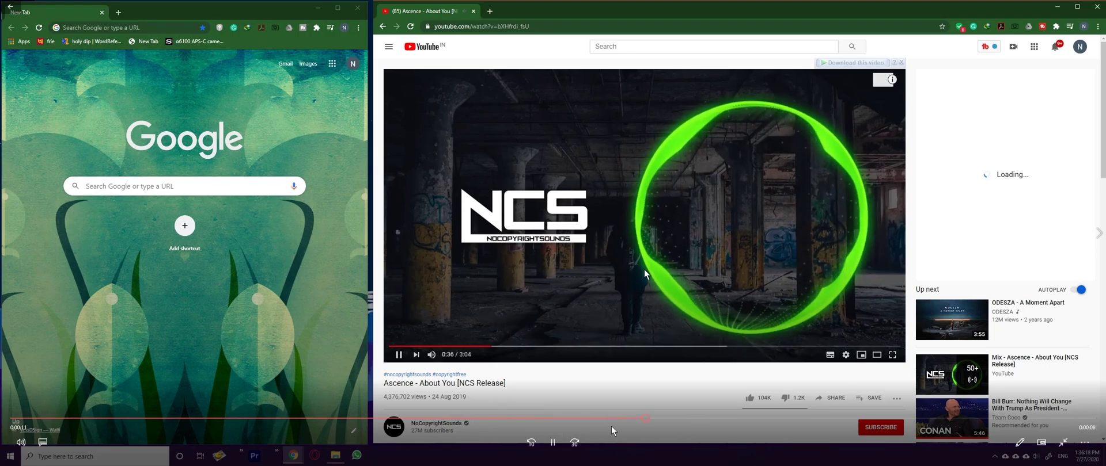
left_click(554, 442)
left_click(579, 419)
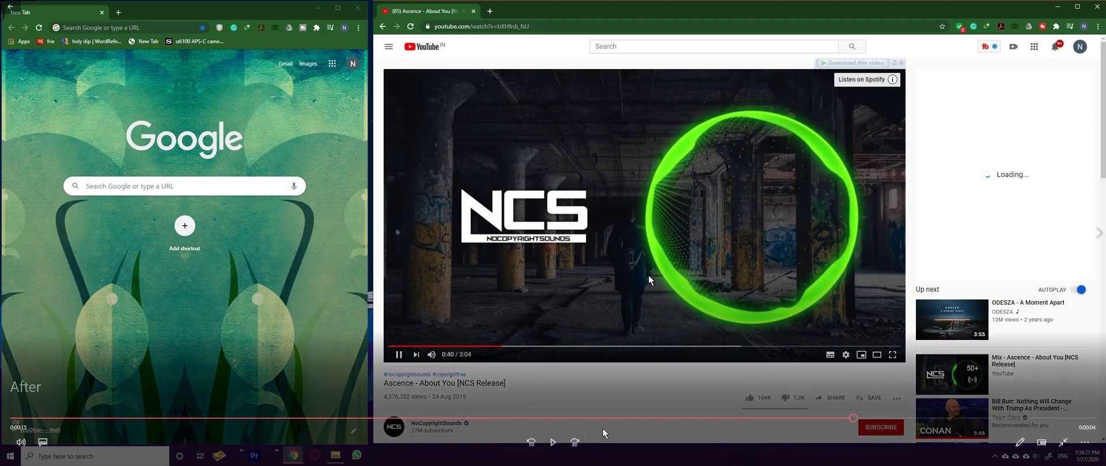
left_click_drag(525, 424, 363, 426)
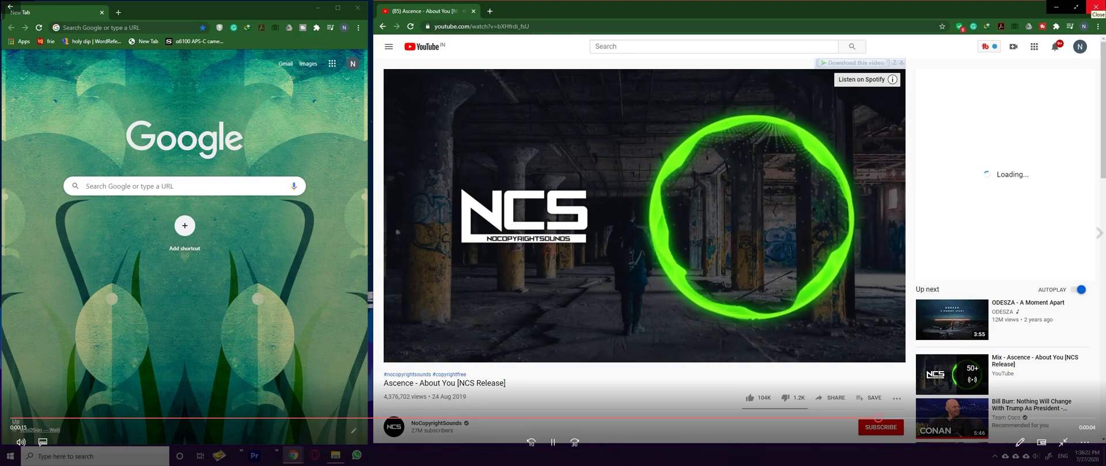
Close the video player, refresh the desktop, and minimize the Explorer window
left_click(1095, 7)
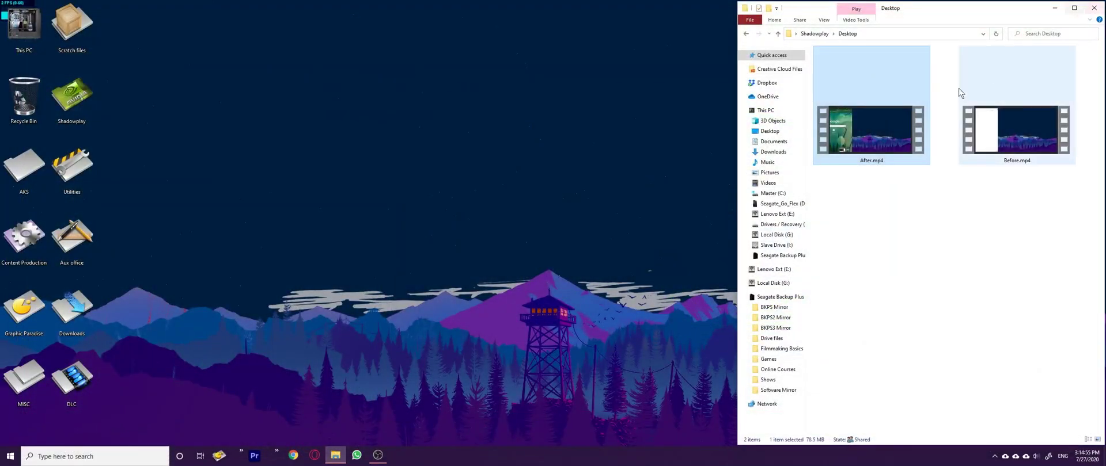
right_click(645, 201)
left_click(661, 226)
right_click(660, 227)
left_click(668, 252)
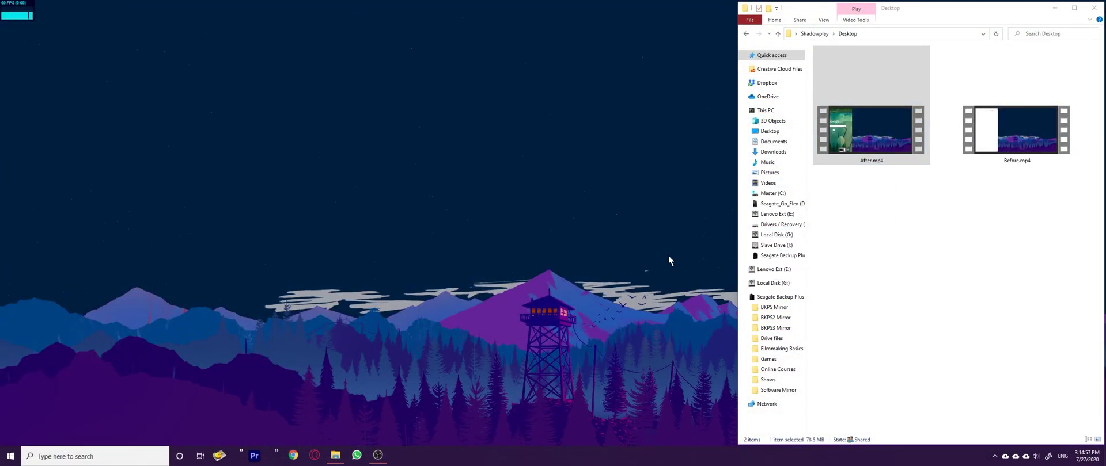
left_click(1055, 8)
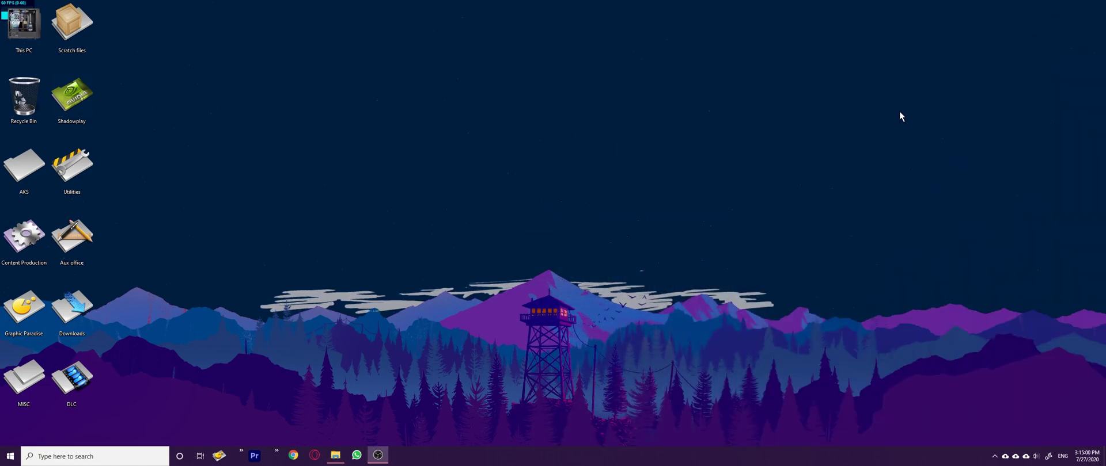
right_click(899, 114)
left_click(917, 138)
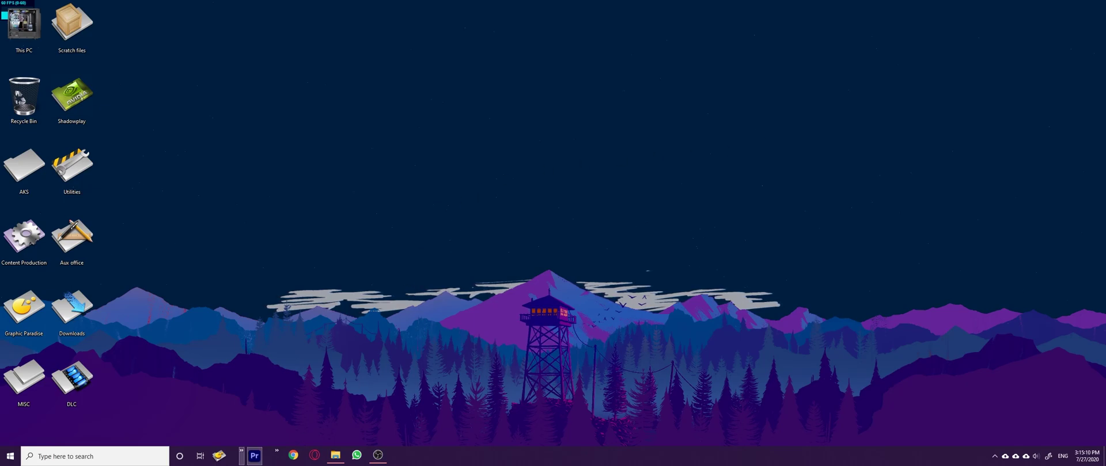
Bring up and dismiss the Windows search panel, then refresh the desktop twice
left_click(92, 456)
left_click(795, 364)
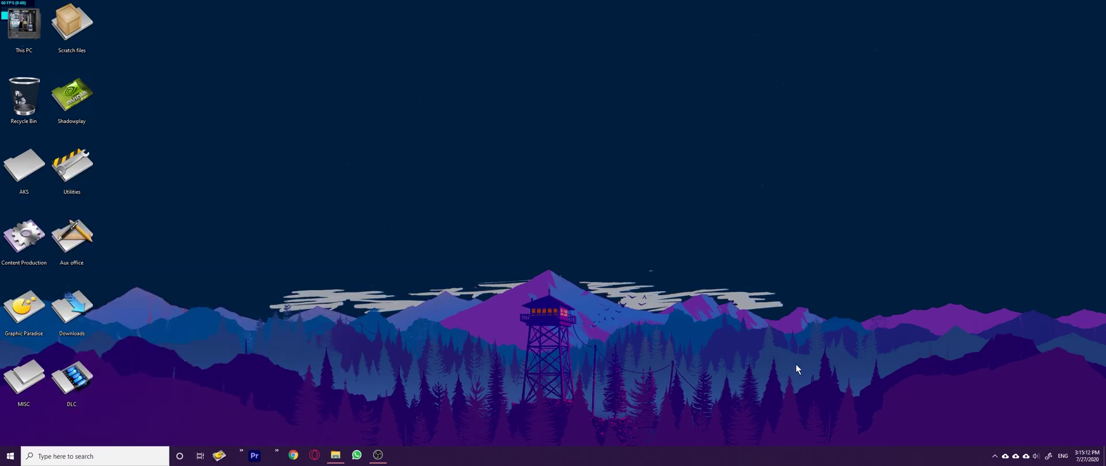
right_click(796, 364)
left_click(818, 256)
right_click(818, 256)
left_click(835, 282)
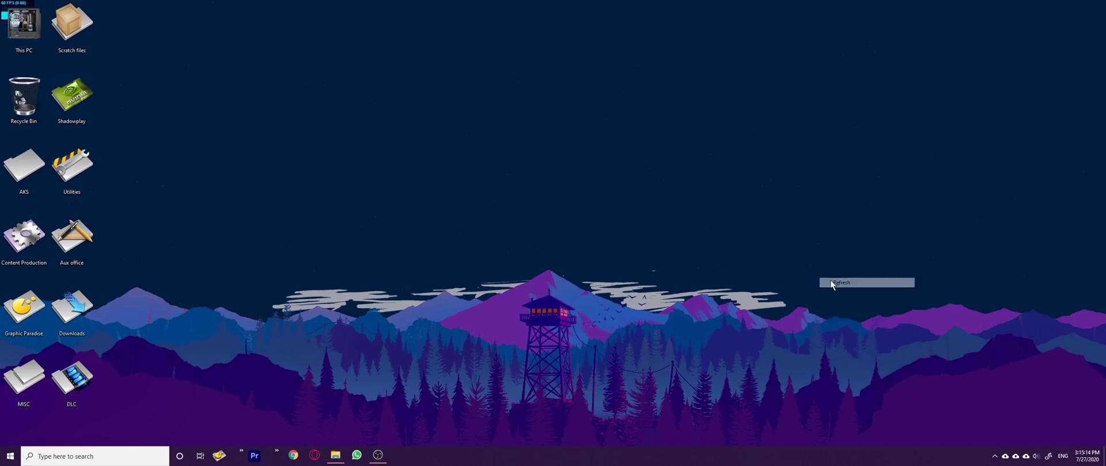
Launch Realtek Audio Console via a search for 'realtek' and show the Speakers device settings
left_click(123, 457)
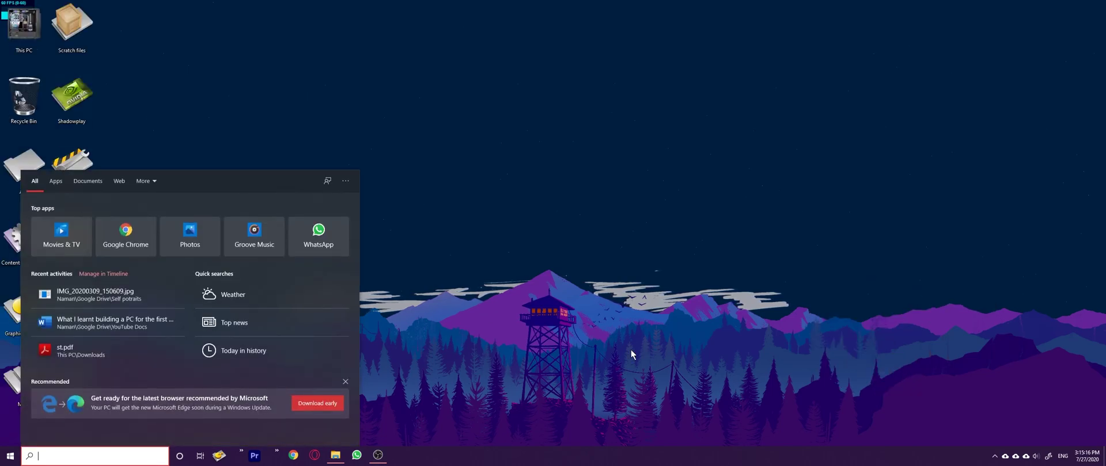
type("realtek")
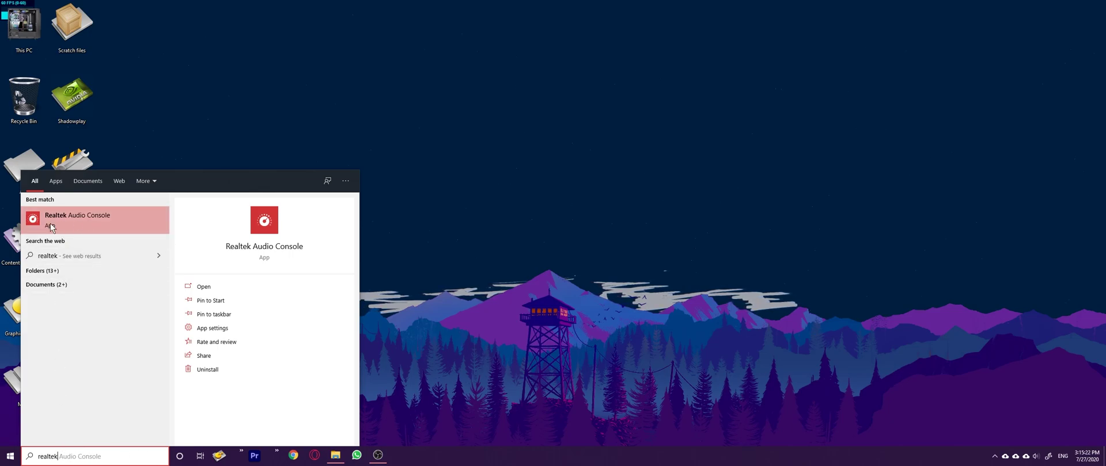
left_click(123, 217)
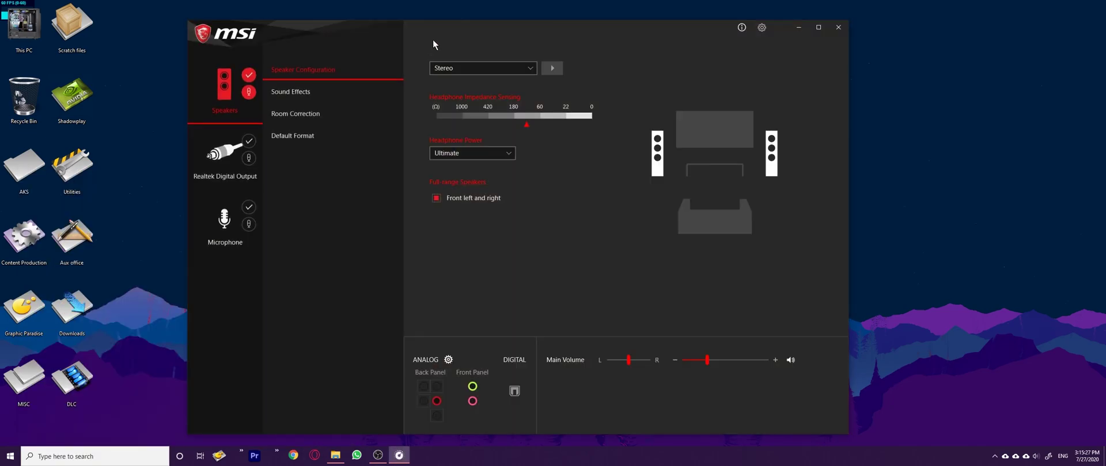
left_click_drag(433, 41, 550, 27)
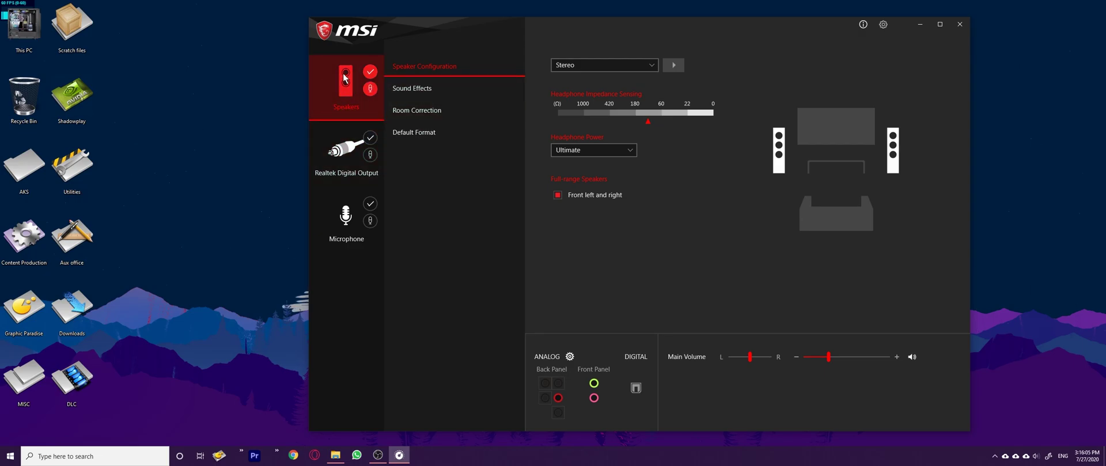
left_click(346, 161)
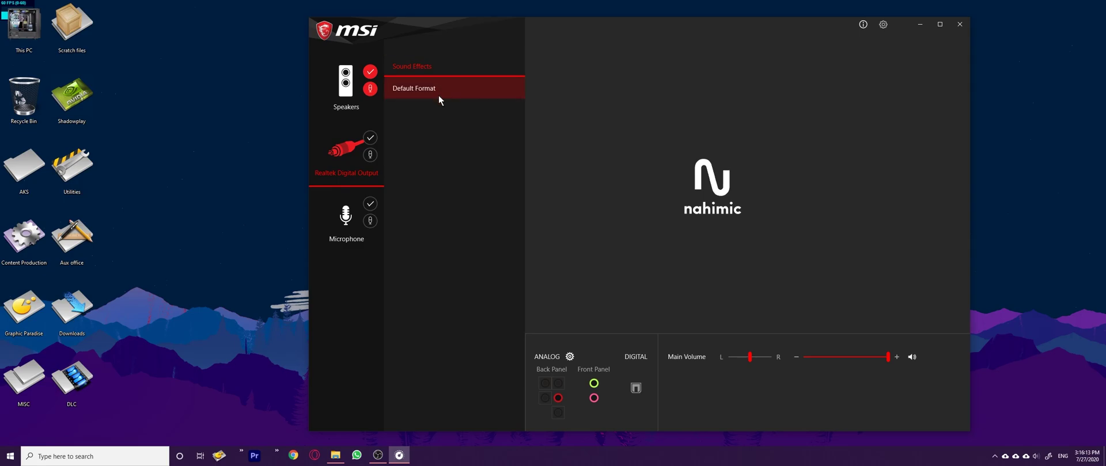
left_click(343, 87)
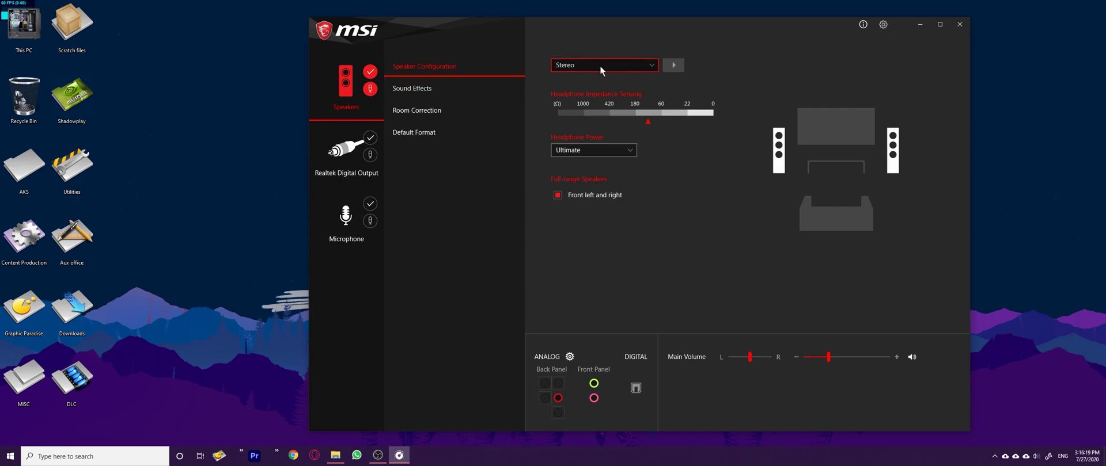
Review the Speaker Configuration choices several times, leaving the speakers on Stereo
left_click(581, 65)
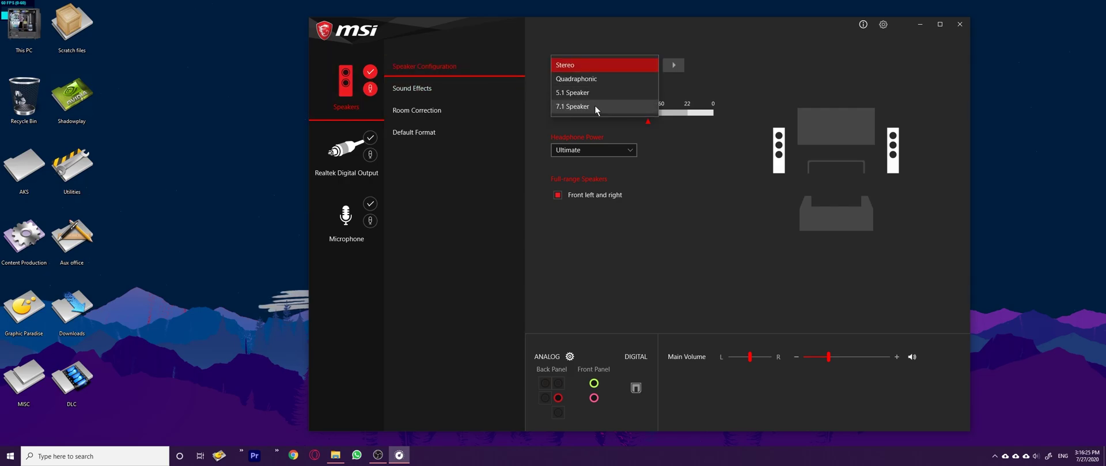
left_click(634, 64)
left_click(633, 64)
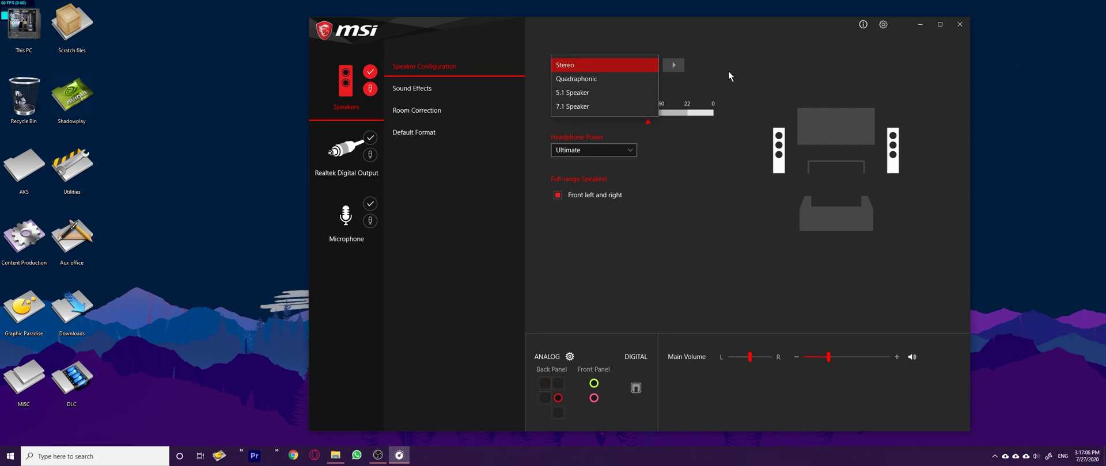
left_click(717, 43)
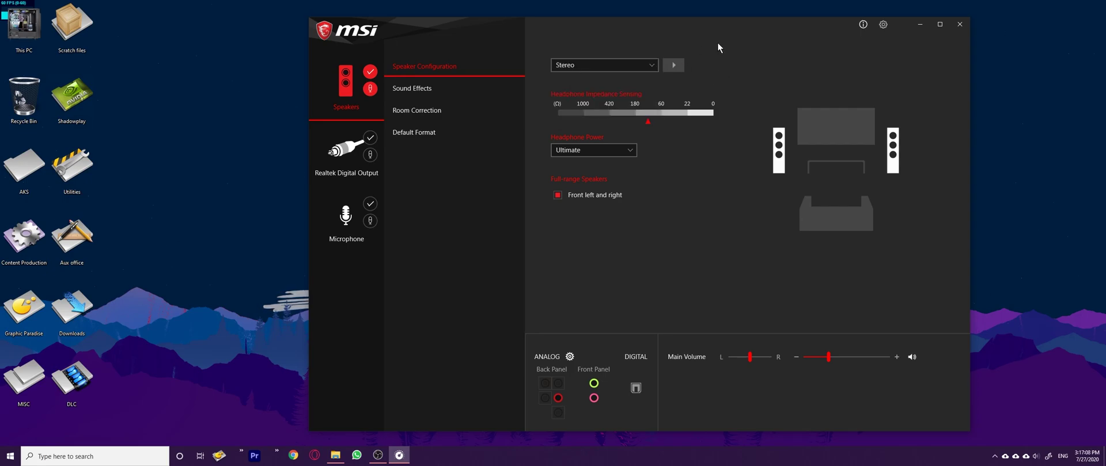
left_click(619, 68)
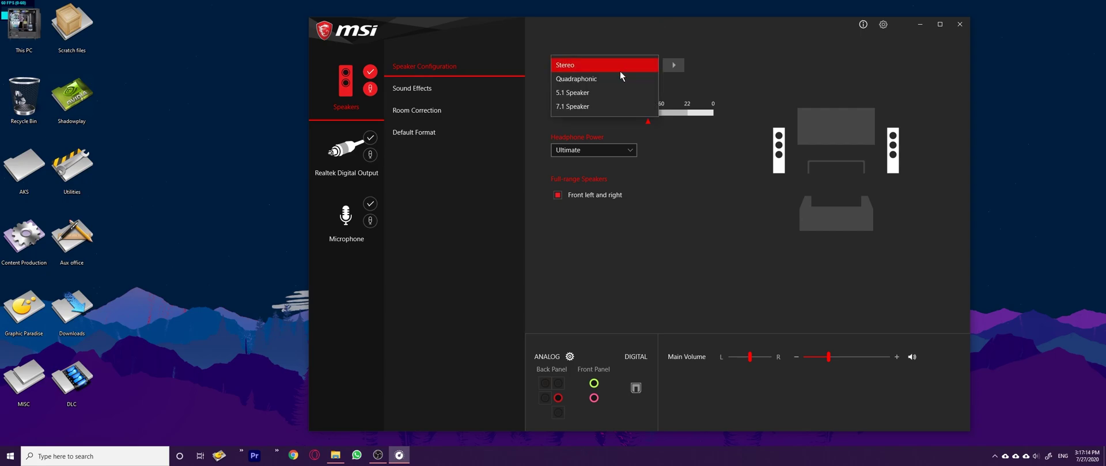
left_click(608, 67)
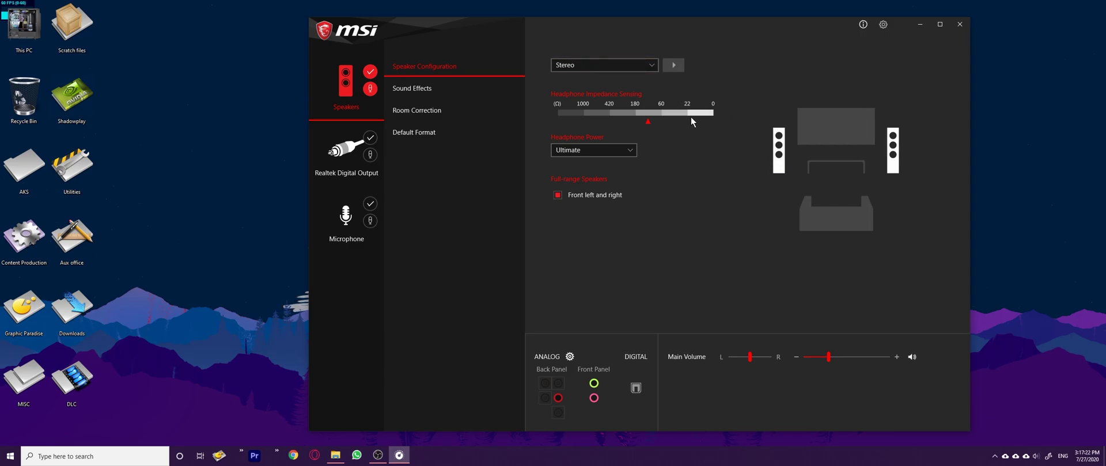
left_click(649, 68)
left_click(764, 65)
left_click(640, 66)
left_click(644, 108)
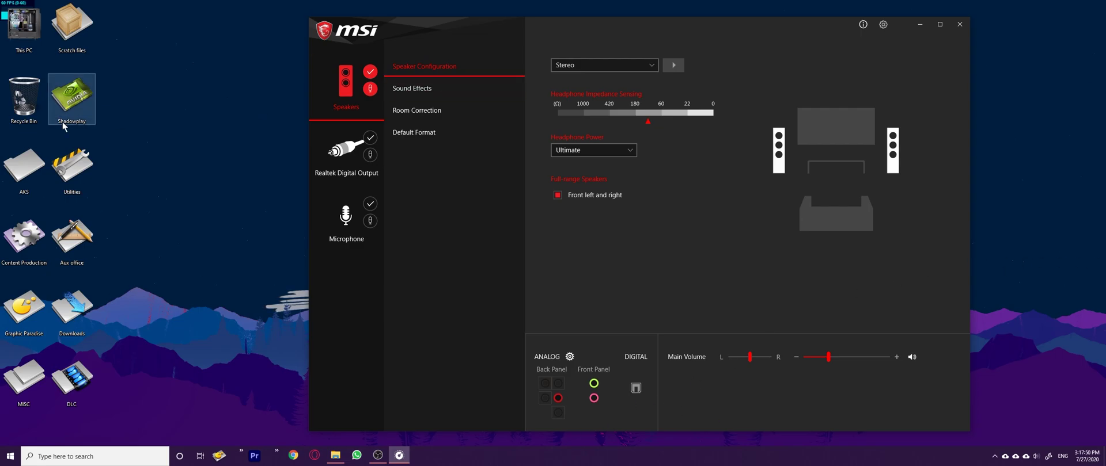
left_click(620, 62)
left_click(792, 74)
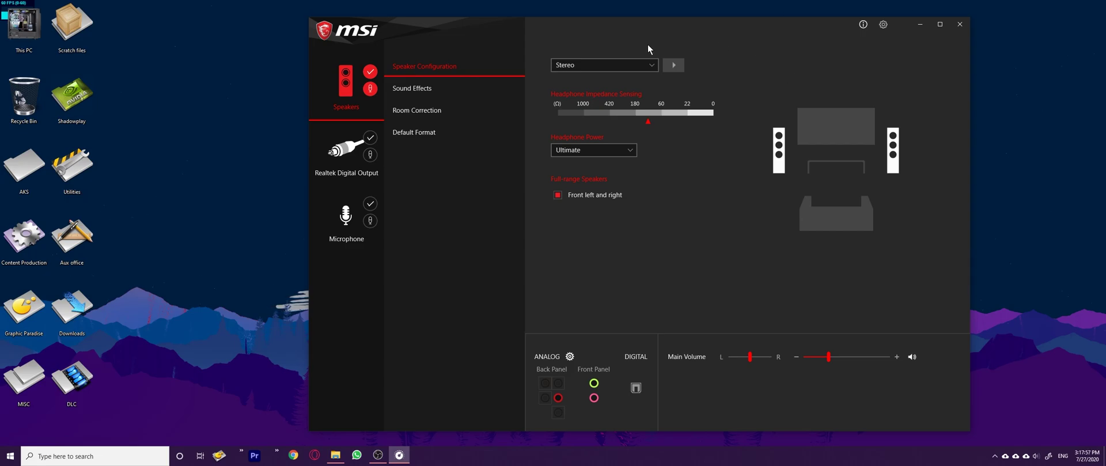
left_click(628, 64)
left_click(733, 91)
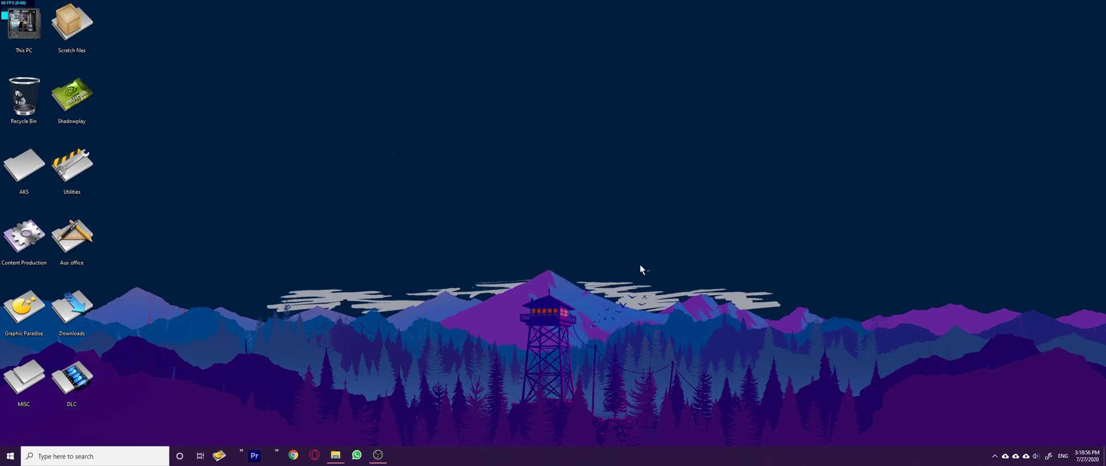
Open the Run dialog with Win+R, centre it, and deselect services.msc in the Open field
key("super")
key("super+r")
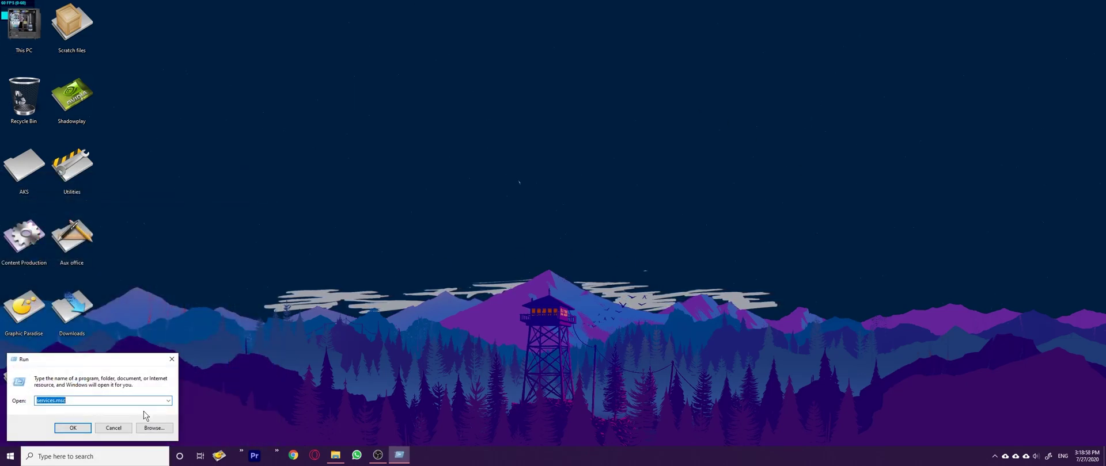
left_click_drag(99, 364, 301, 305)
left_click(290, 342)
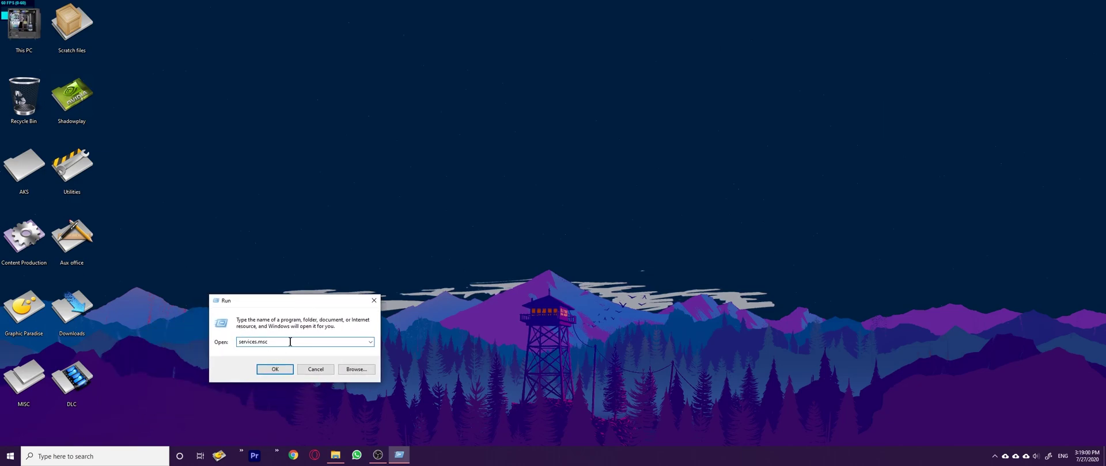
Run services.msc, snap Services to the right, and open a second Services window by searching 'serv'
left_click(283, 371)
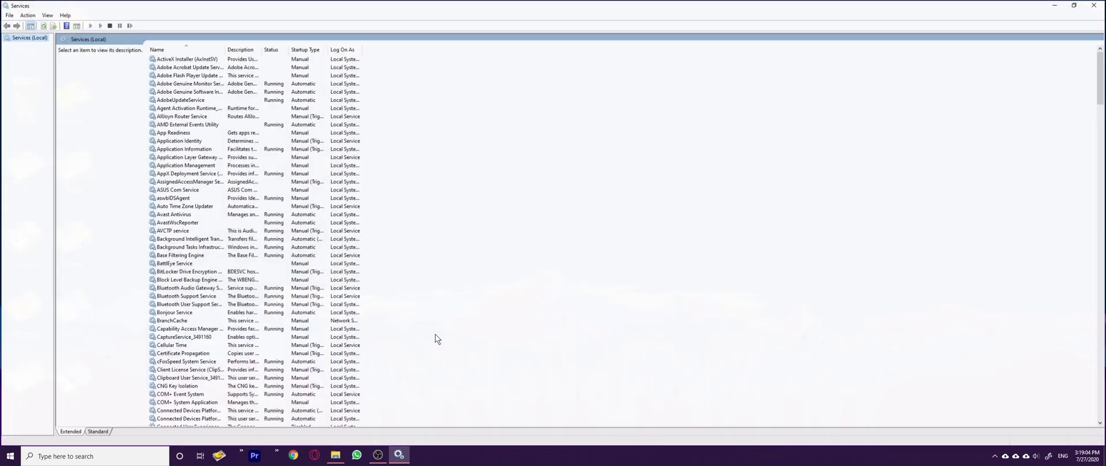
scroll(203, 184, "down", 20)
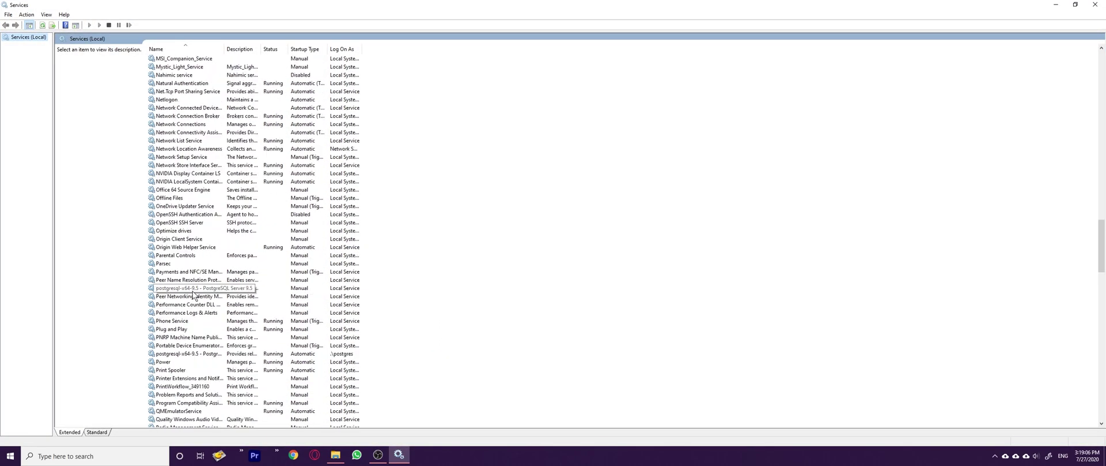
left_click_drag(412, 12, 1005, 68)
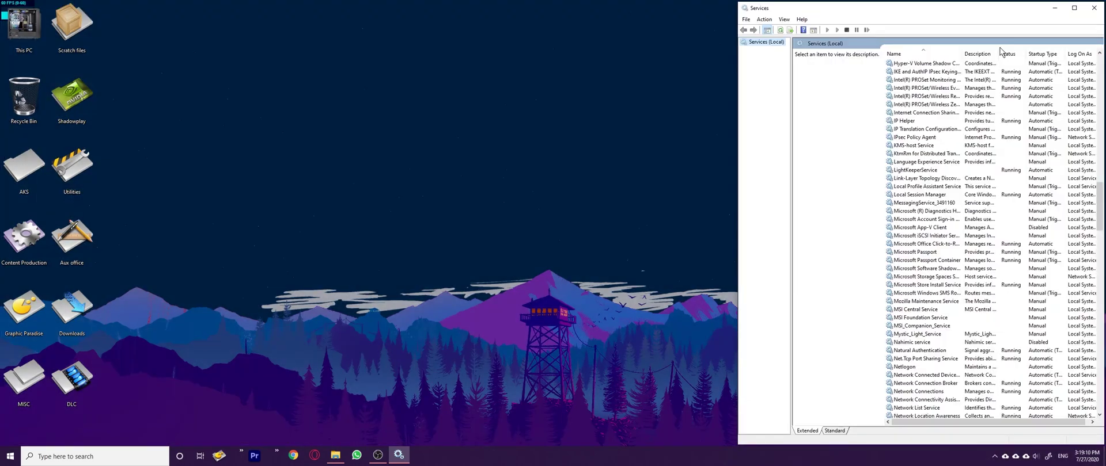
left_click(155, 448)
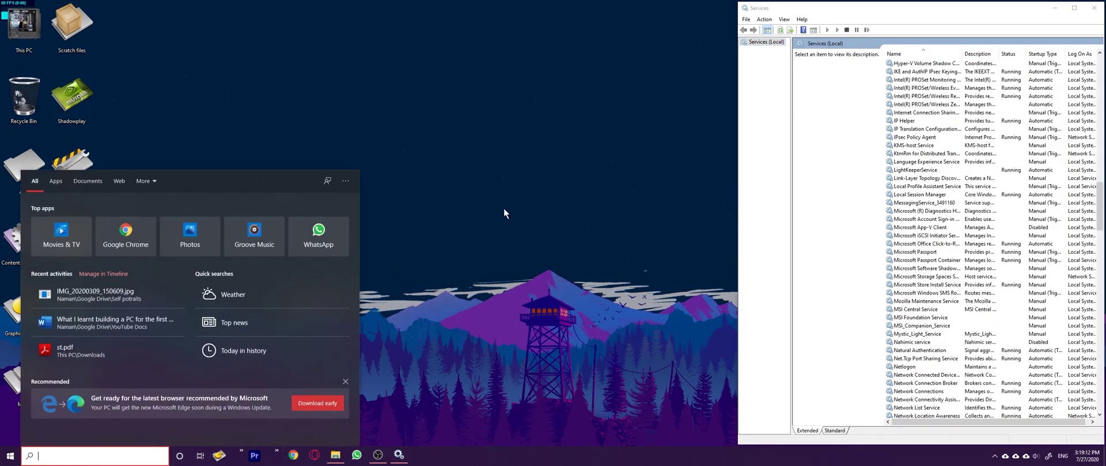
type("serv")
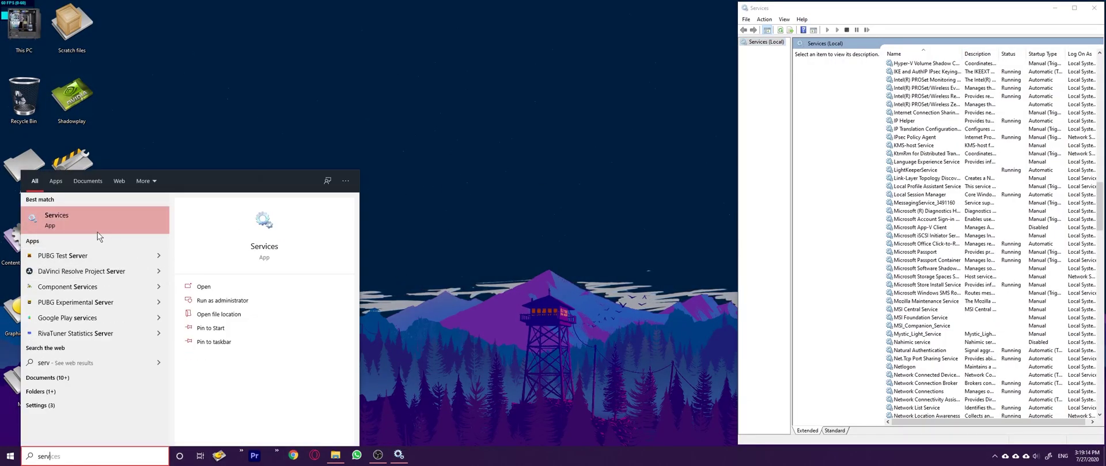
left_click(64, 223)
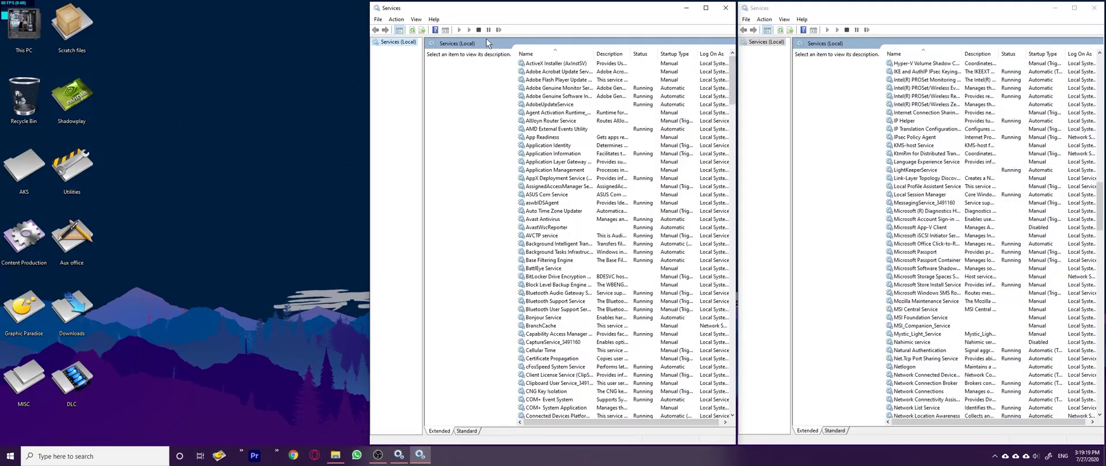
Close the extra Services window, maximize the remaining one, and browse a few services
left_click(725, 7)
left_click_drag(827, 10, 384, 26)
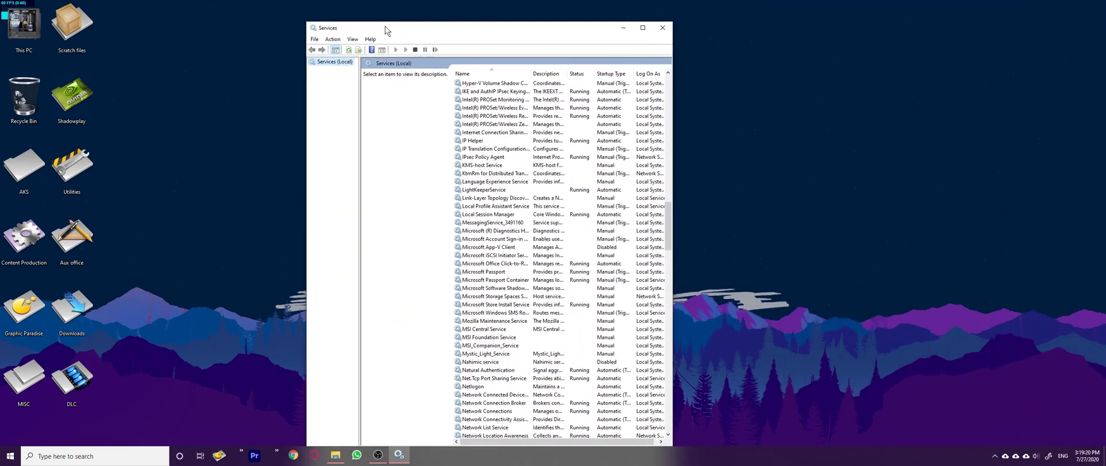
double_click(384, 26)
left_click(228, 222)
scroll(230, 230, "down", 3)
left_click(199, 141)
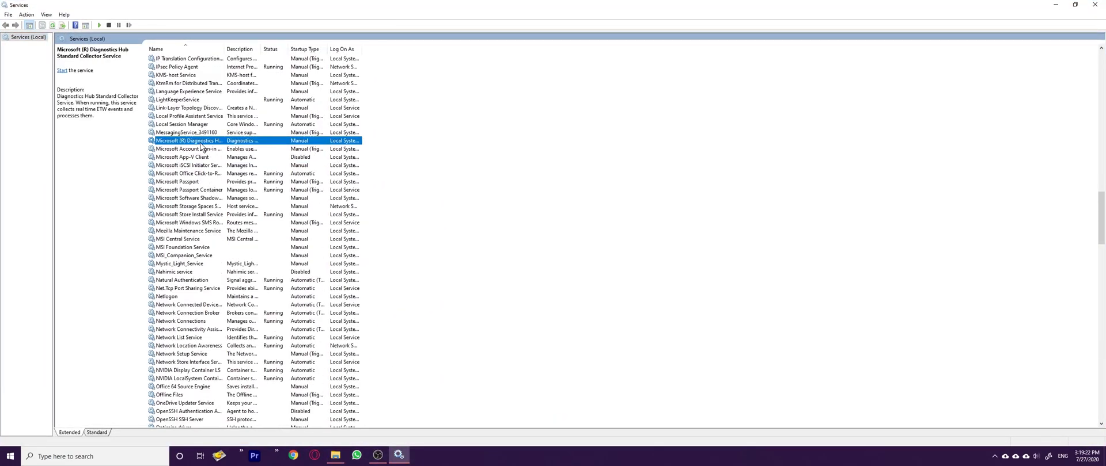
left_click(179, 100)
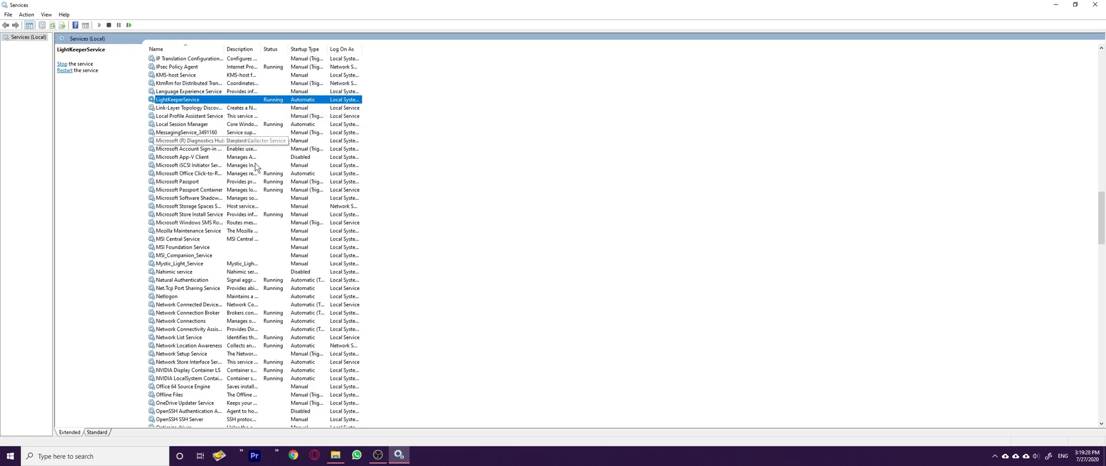
Jump to the Nahimic service by typing N and select it in the list
scroll(196, 208, "up", 5)
left_click(174, 133)
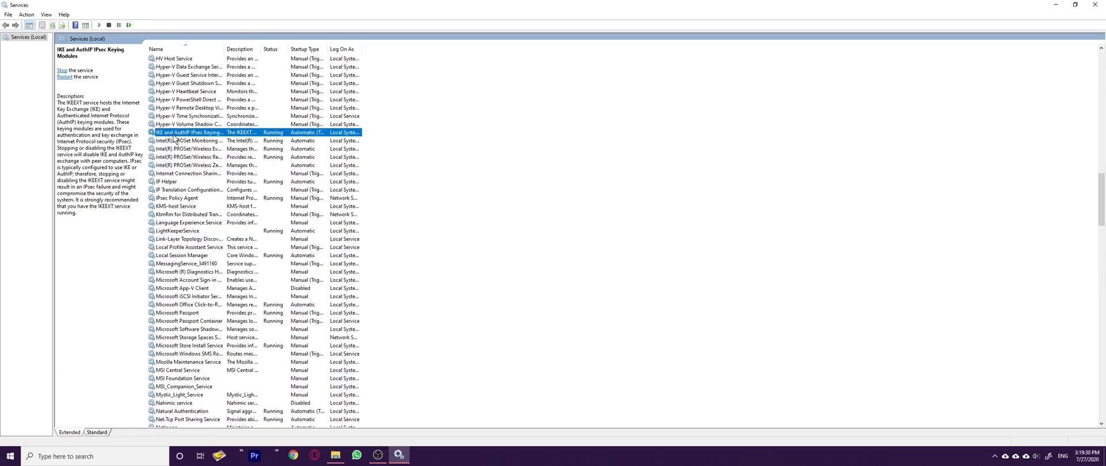
left_click(171, 84)
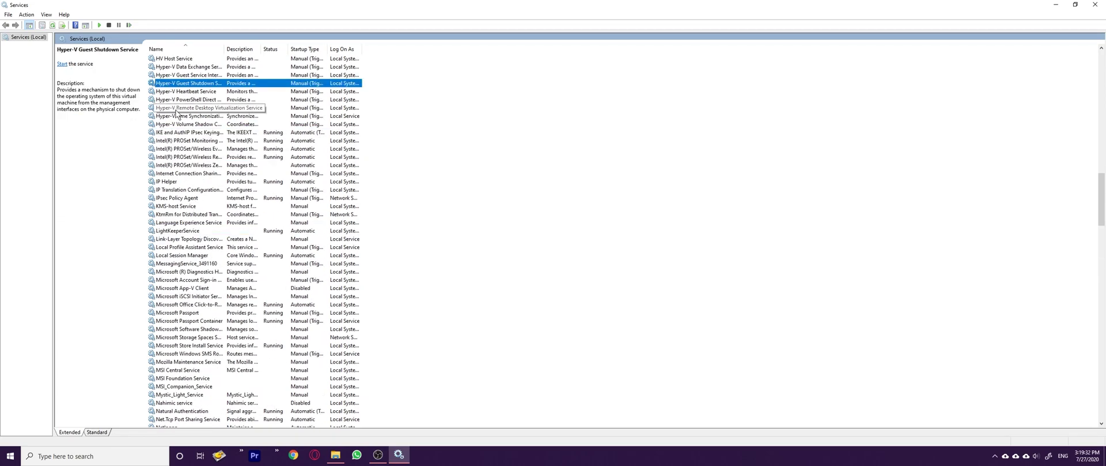
key("n")
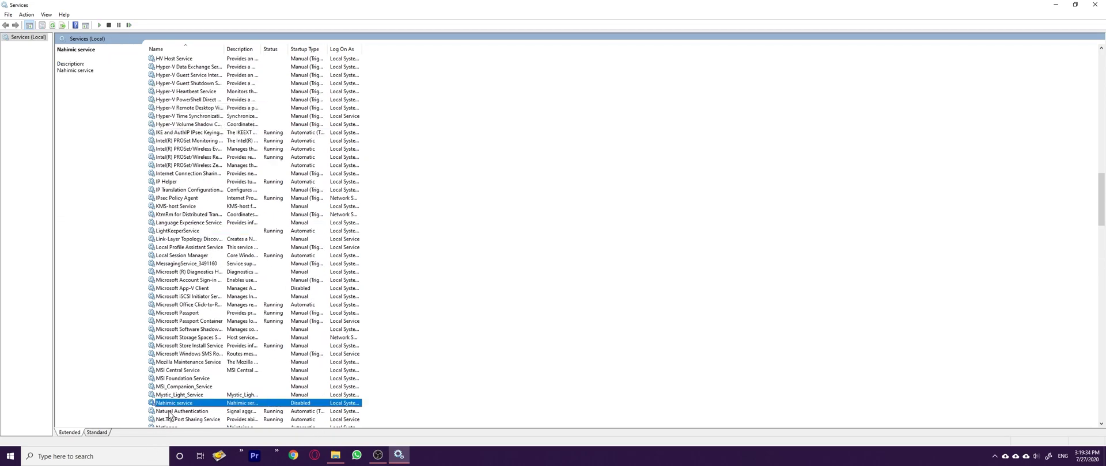
scroll(170, 413, "down", 3)
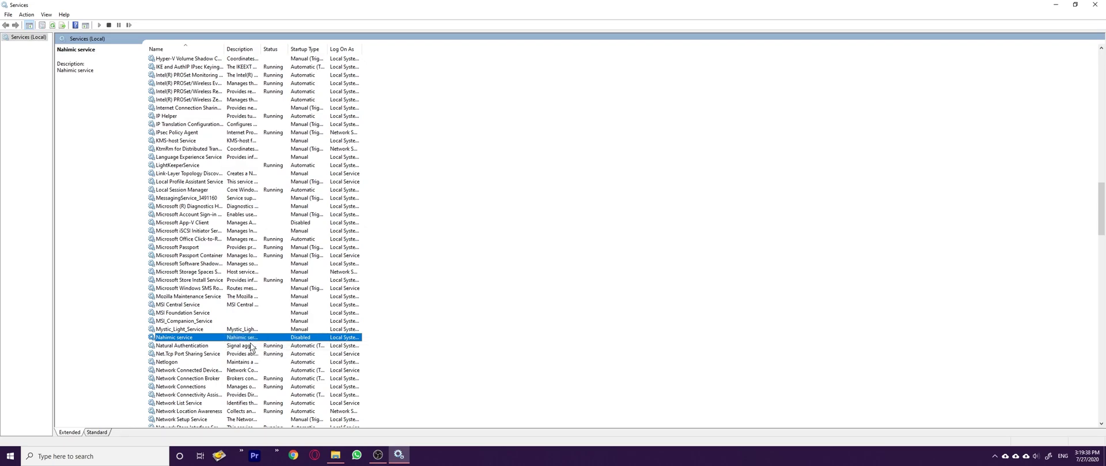
left_click(251, 346)
left_click(260, 337)
Open the Nahimic service properties, switch startup type from Automatic to Disabled, and apply
key("Return")
left_click(398, 455)
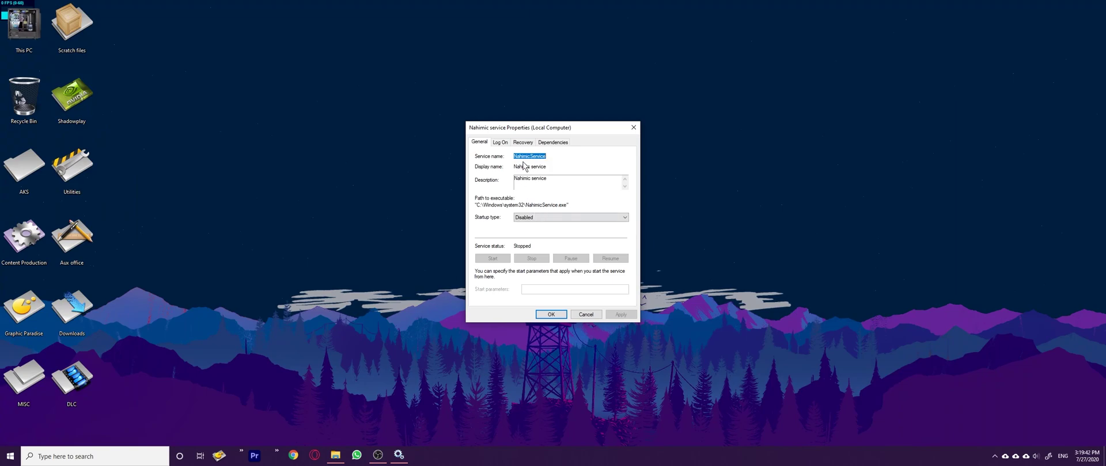
left_click_drag(456, 119, 433, 116)
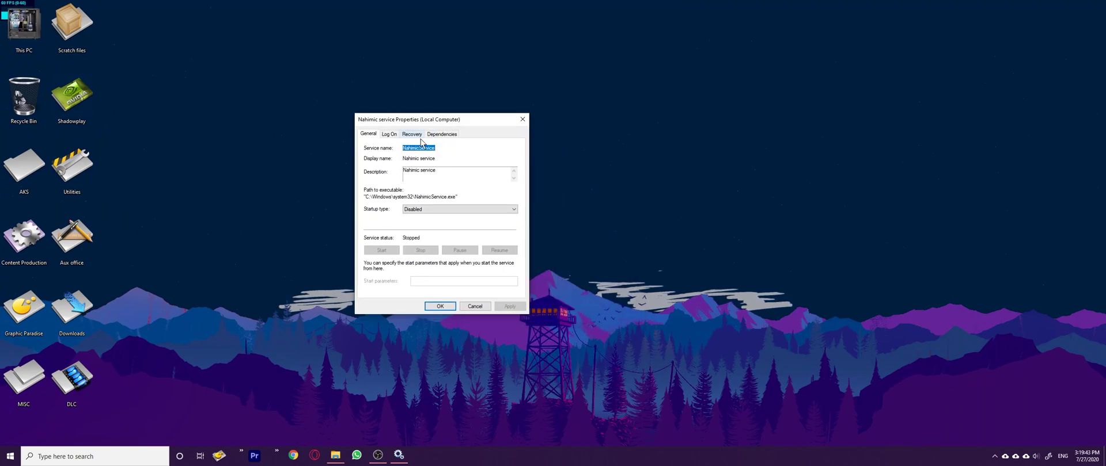
left_click(444, 209)
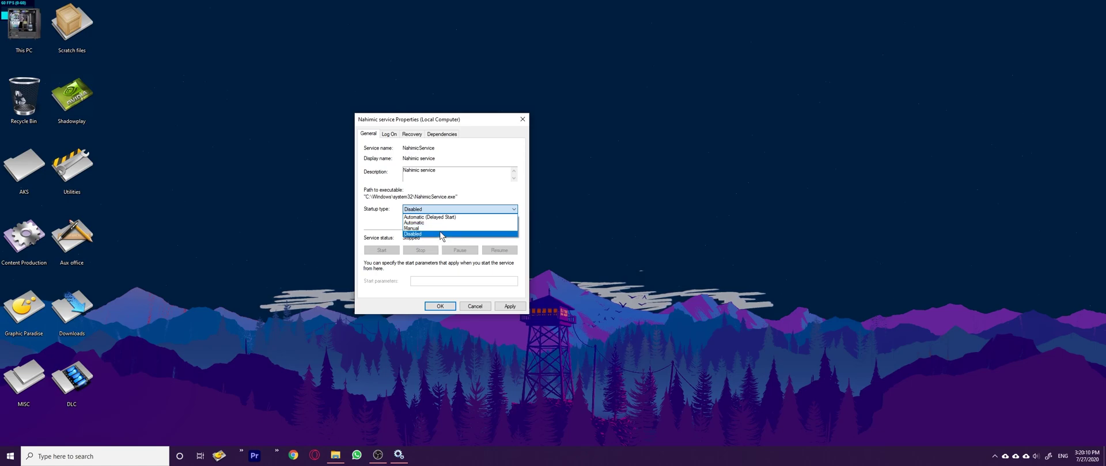
left_click(439, 224)
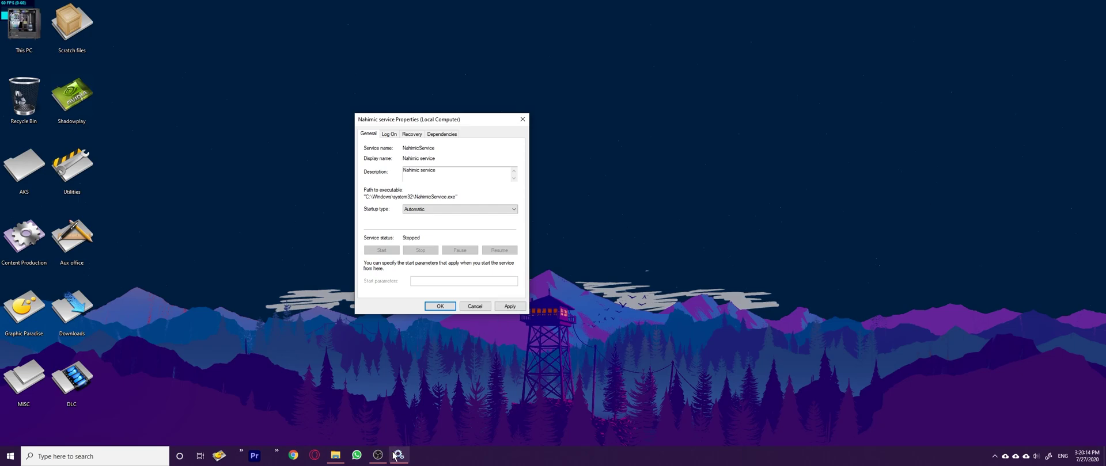
left_click(424, 210)
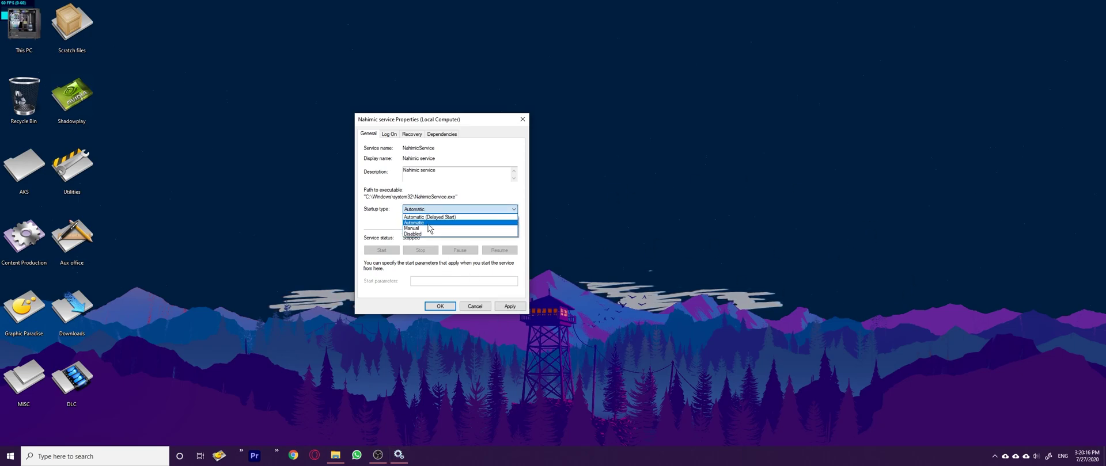
left_click(426, 234)
left_click(512, 306)
Confirm the Nahimic properties with OK, refresh the desktop, and close the Services window
left_click(441, 306)
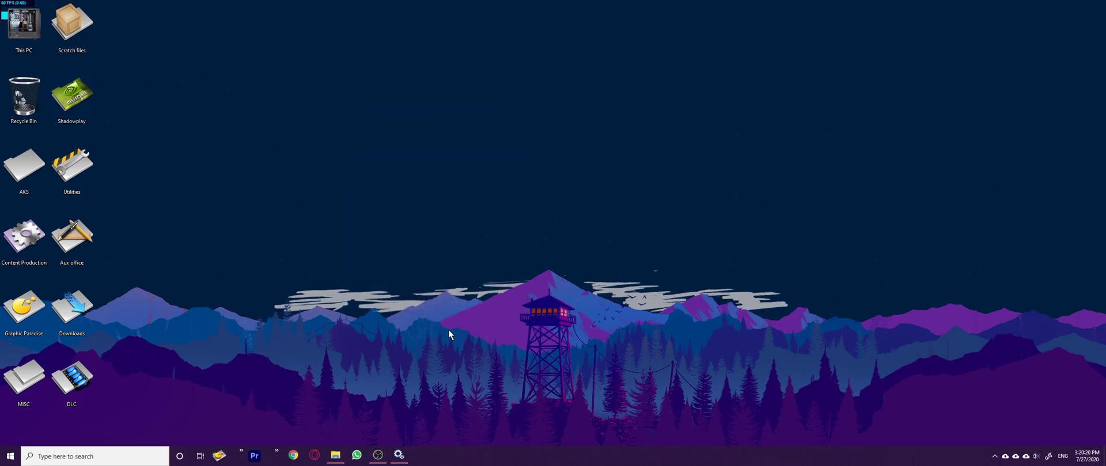
left_click(398, 455)
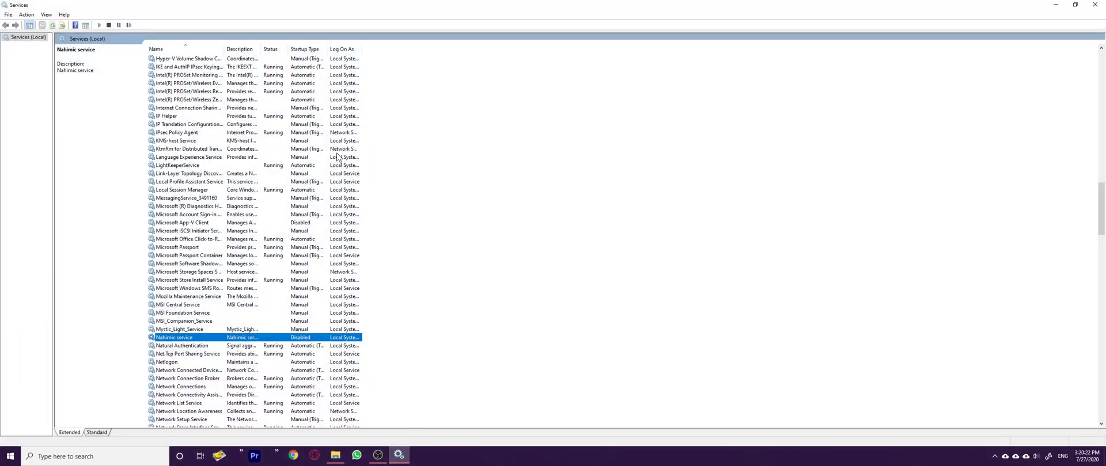
key("super+Down")
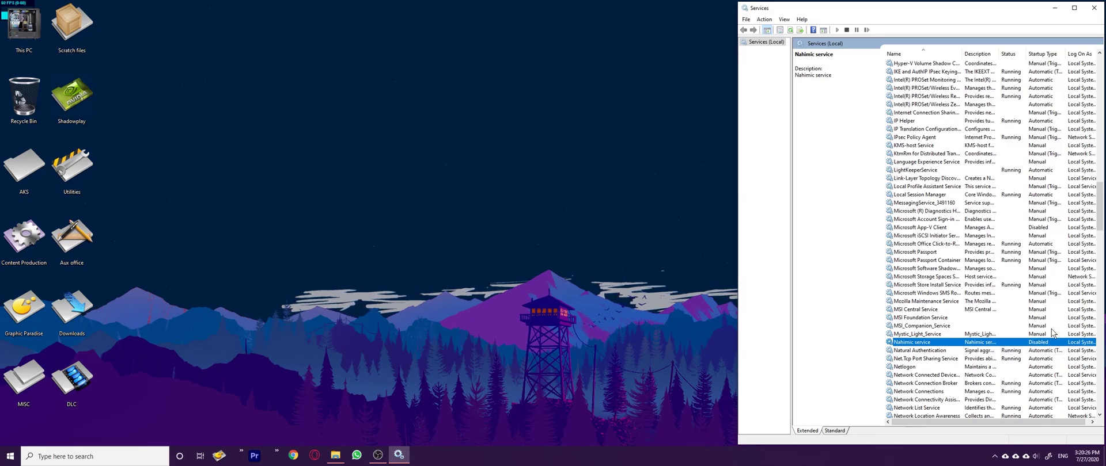
right_click(323, 218)
left_click(357, 246)
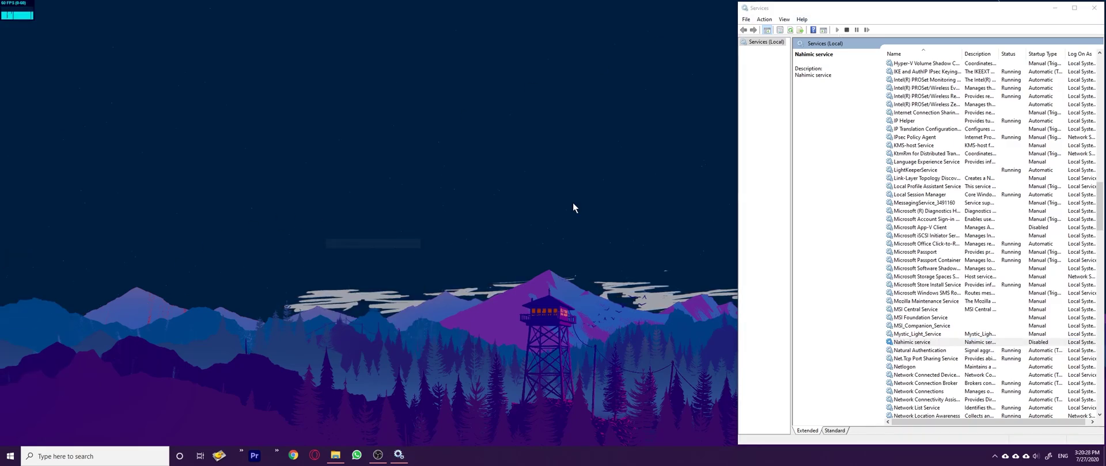
left_click(1094, 7)
Bring up the Windows search panel twice, dismissing it each time
left_click(95, 456)
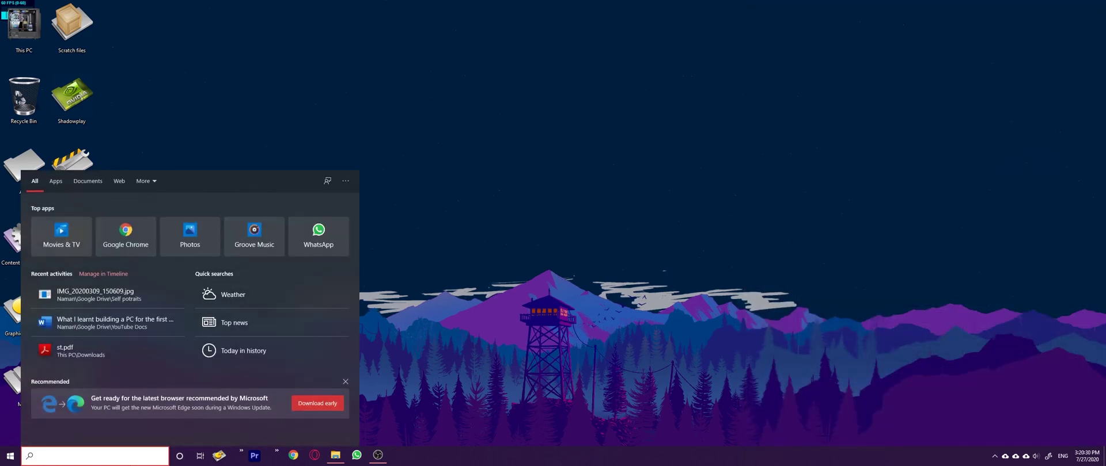
left_click(663, 299)
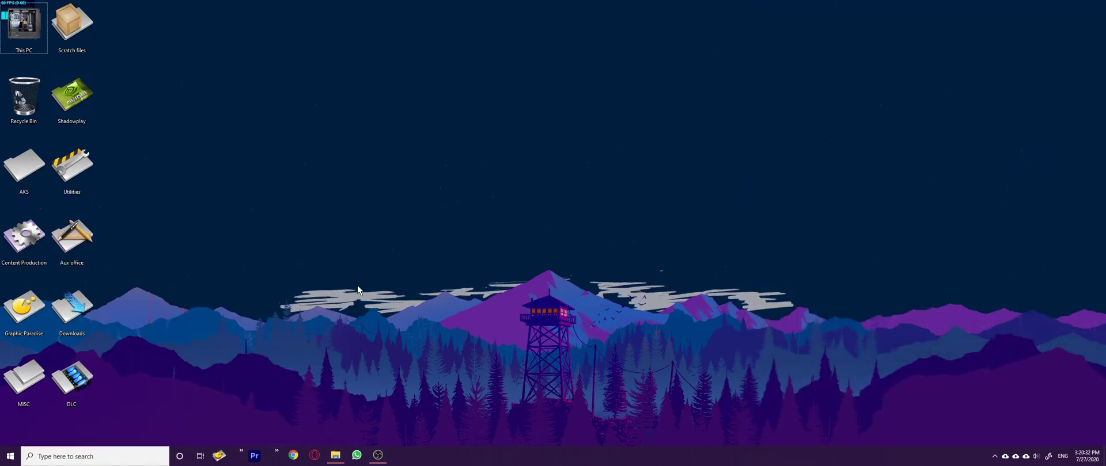
left_click(96, 456)
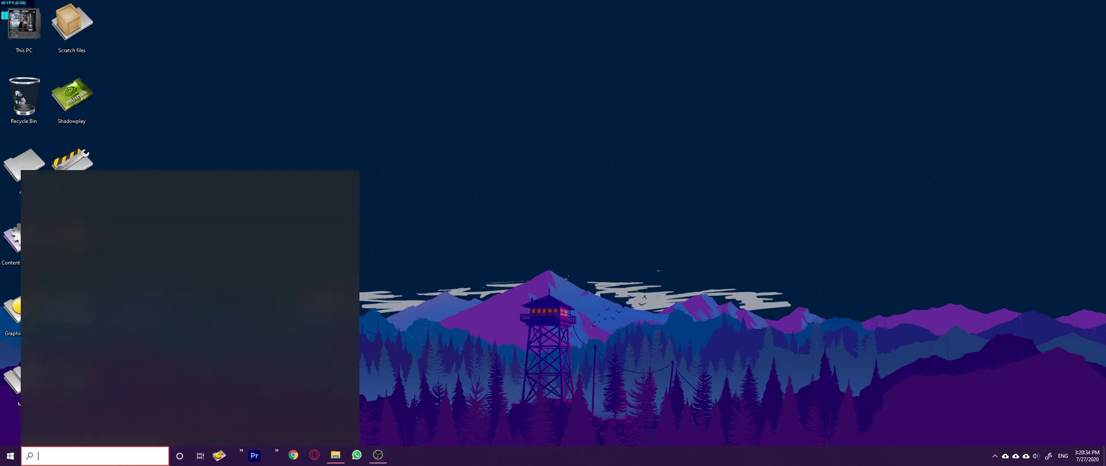
left_click(630, 372)
Launch Nahimic from Windows search to see its 'Nahimic cannot be used' message
left_click(95, 456)
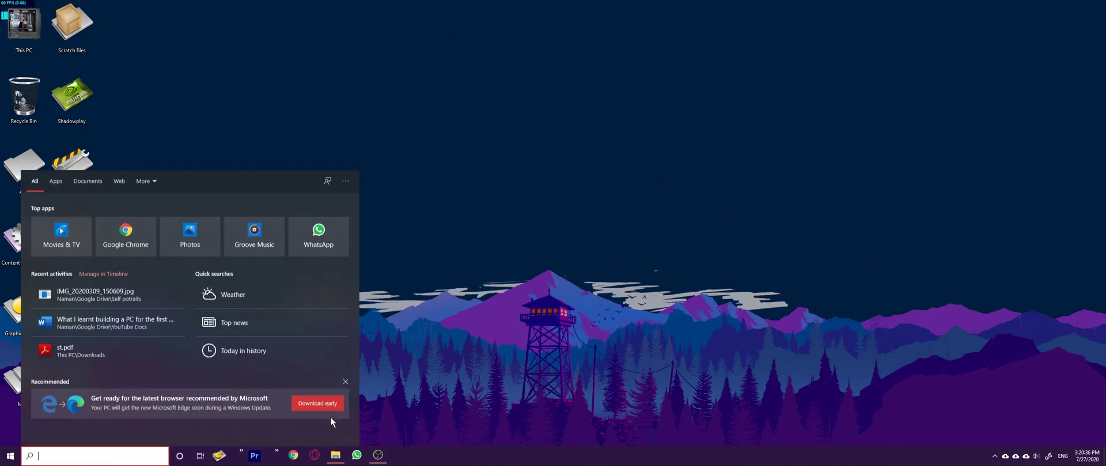
type("nahimic")
key("Return")
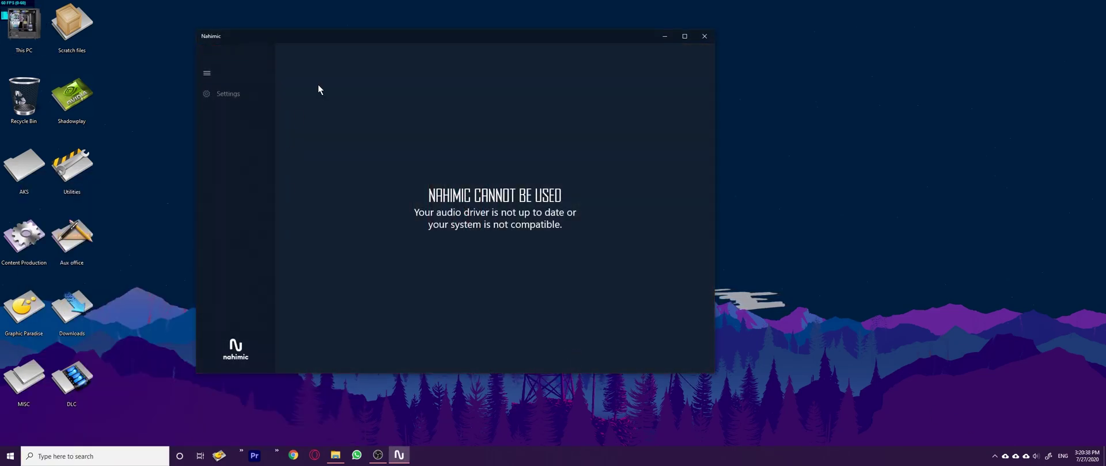
Maximize the Nahimic window, close the app, and refresh the desktop
left_click_drag(479, 39, 634, 35)
double_click(633, 35)
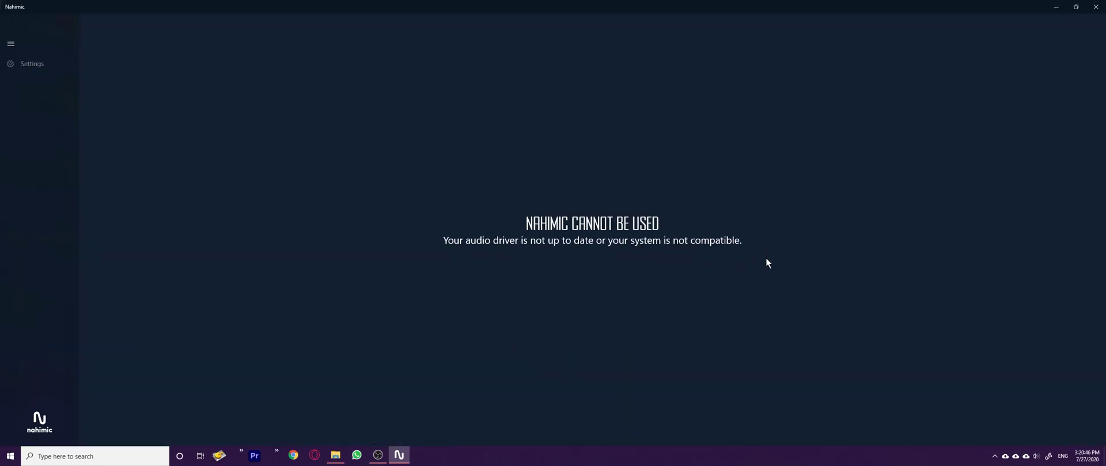
left_click(1096, 6)
right_click(868, 160)
left_click(881, 186)
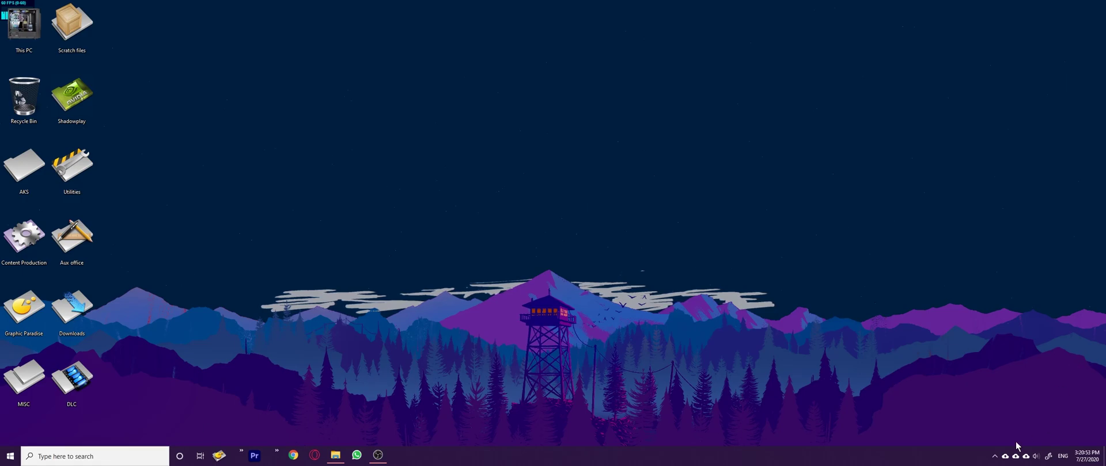
left_click(994, 456)
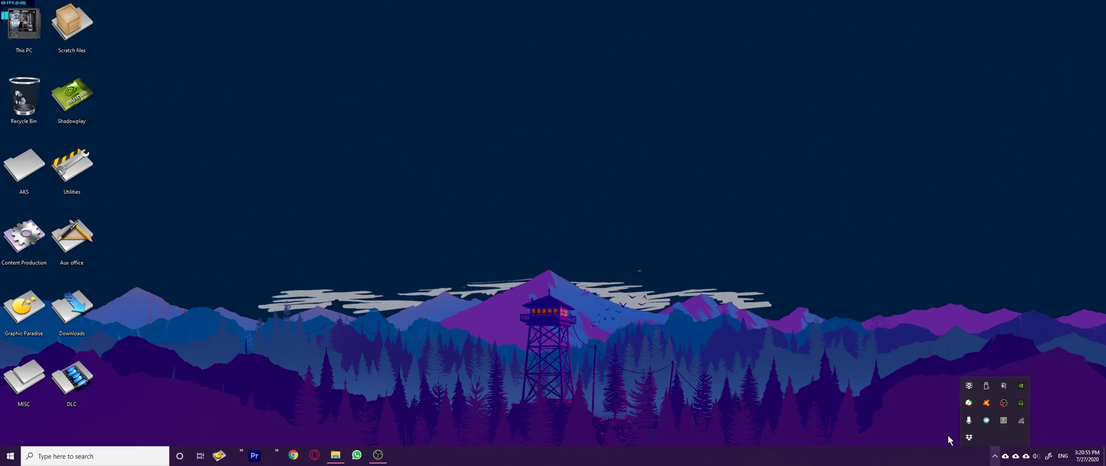
left_click(939, 390)
right_click(337, 209)
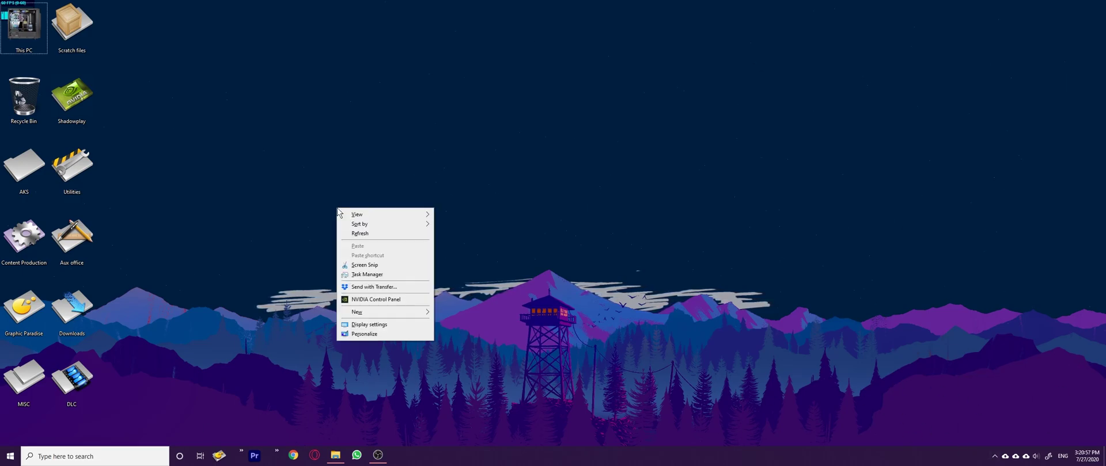
left_click(353, 234)
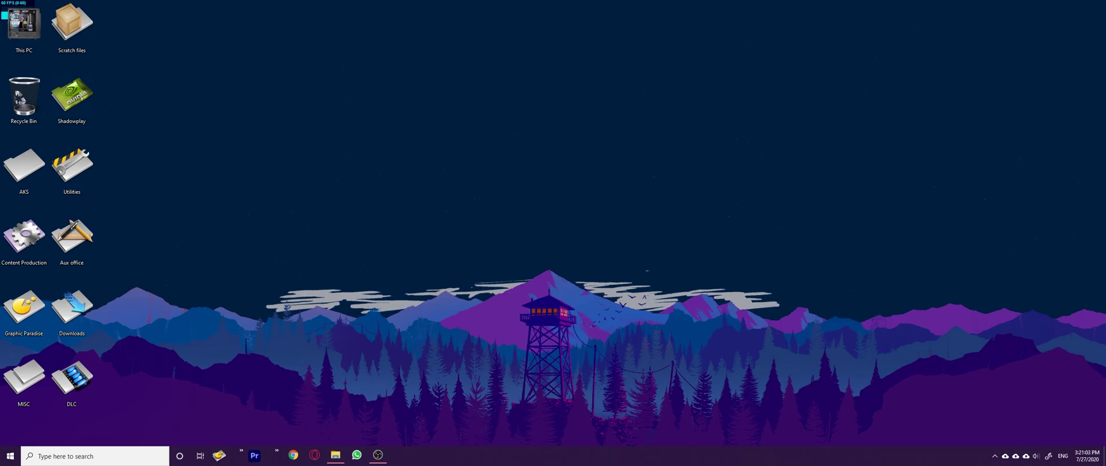
left_click(115, 456)
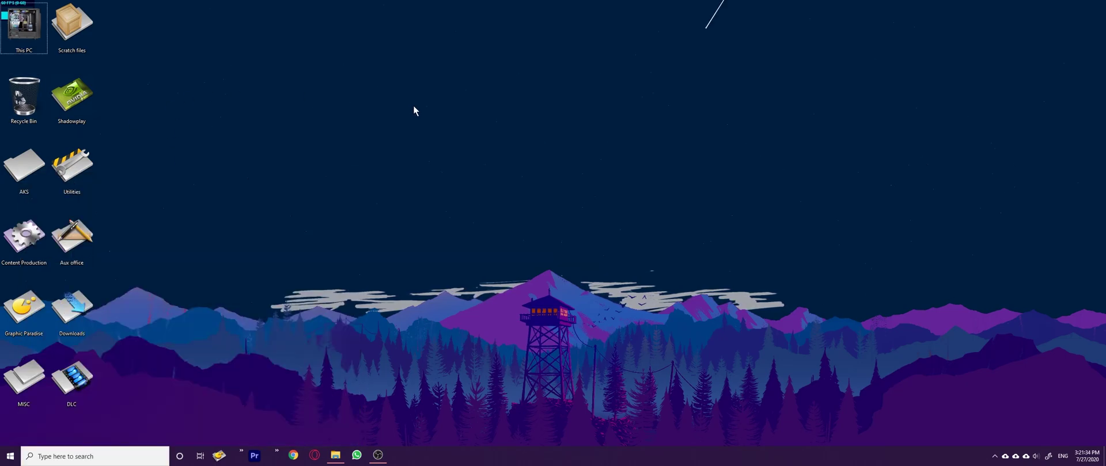